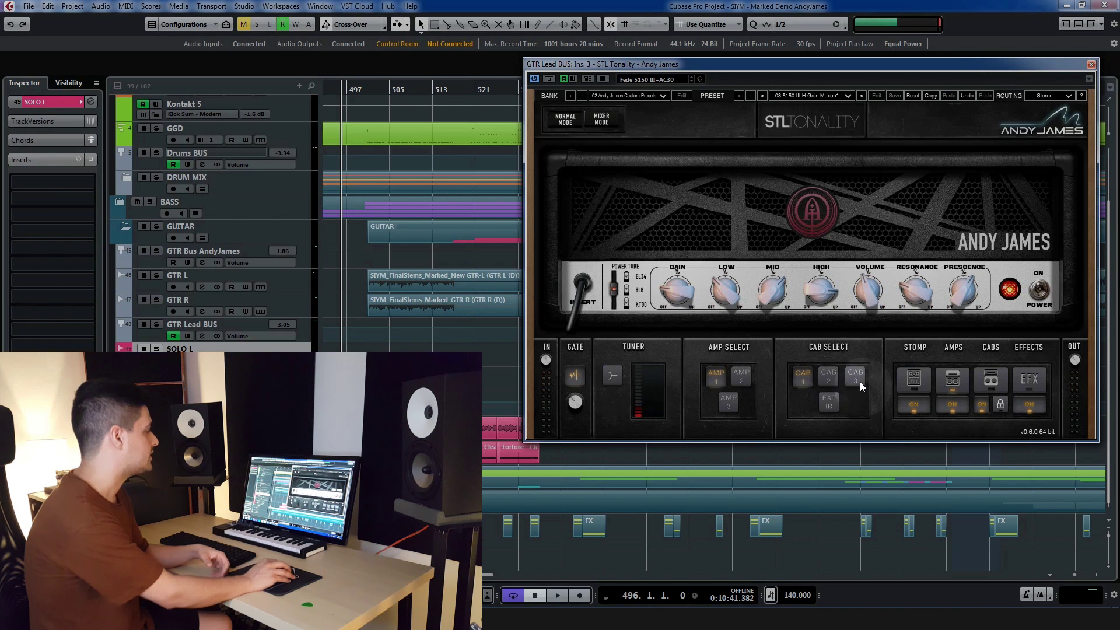
Step: Look through the Stomp, Amps and Effects sections of the lead guitar bus's STL Tonality plug-in
{"action": "left_click", "coordinate": [915, 380]}
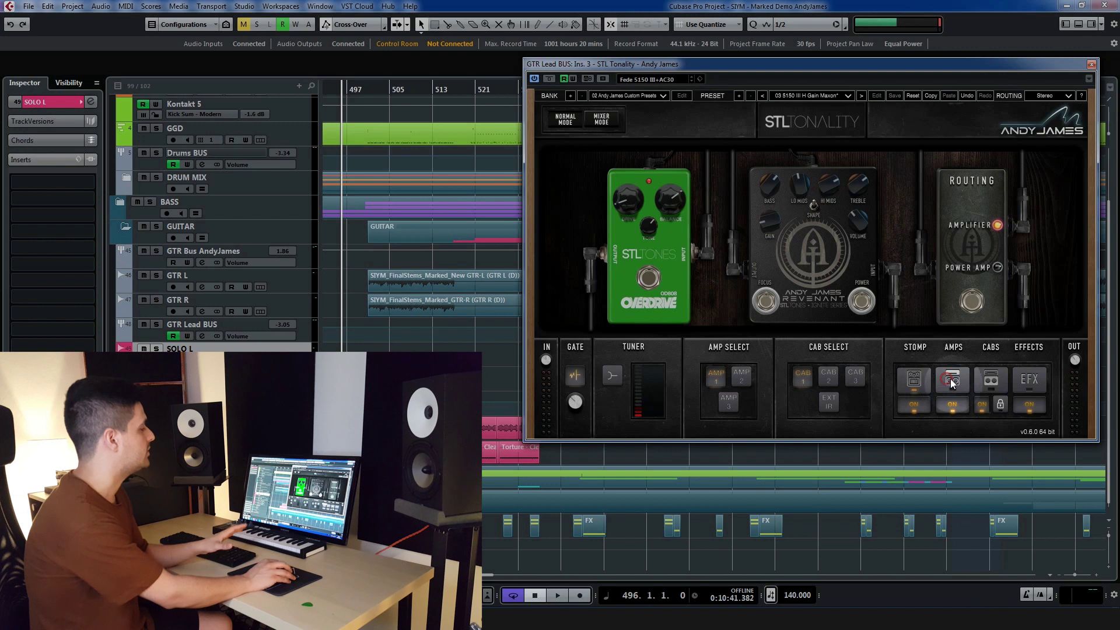
{"action": "left_click", "coordinate": [953, 380]}
{"action": "left_click", "coordinate": [1025, 380]}
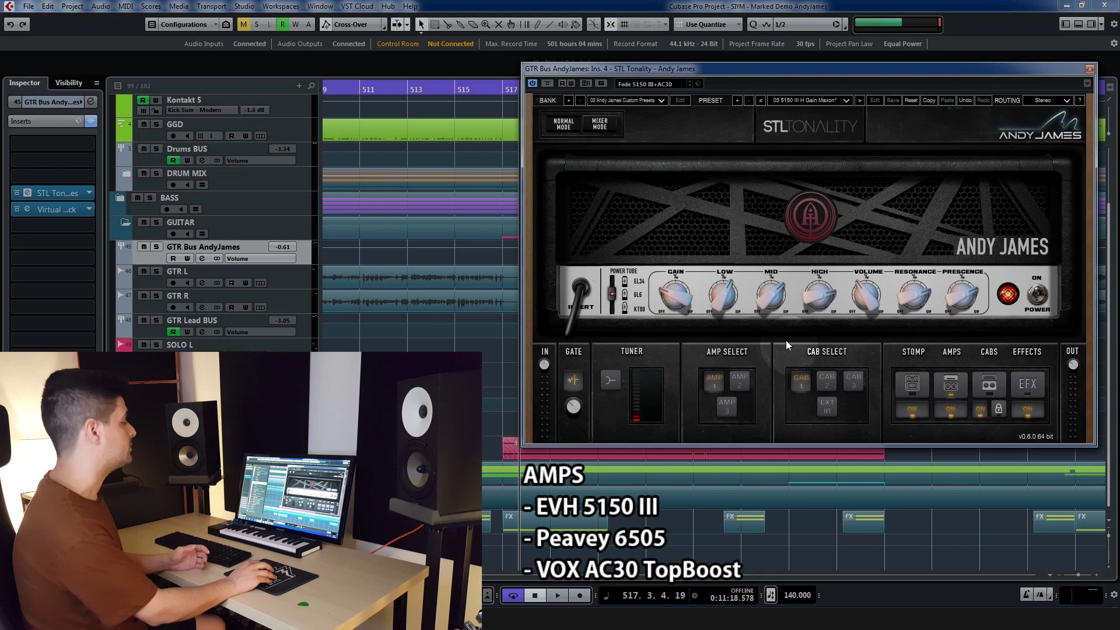
Step: Show Amp 2 and Amp 3 on the rhythm guitar bus plug-in, and view Mixer Mode before returning to Normal Mode
{"action": "left_click", "coordinate": [740, 381]}
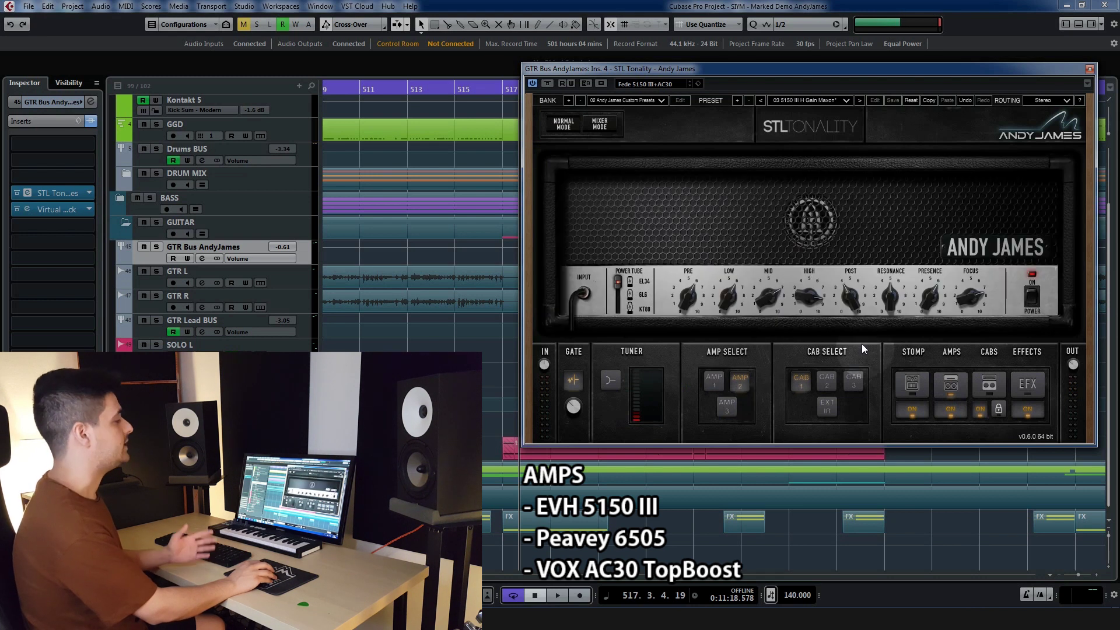
{"action": "left_click", "coordinate": [732, 405]}
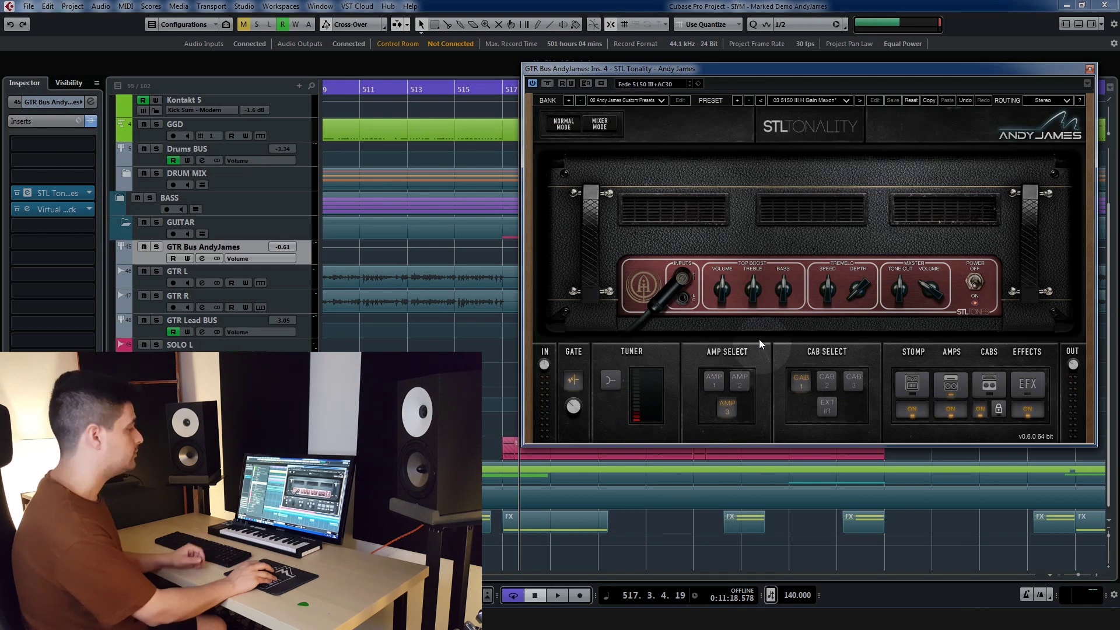
{"action": "left_click", "coordinate": [600, 123]}
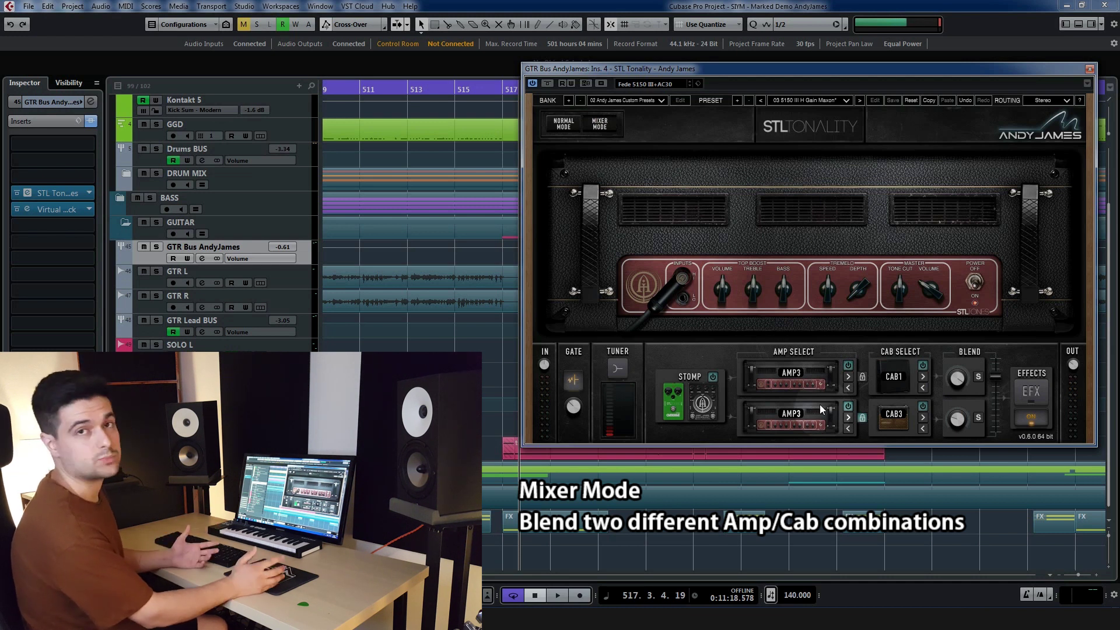
{"action": "left_click", "coordinate": [560, 123]}
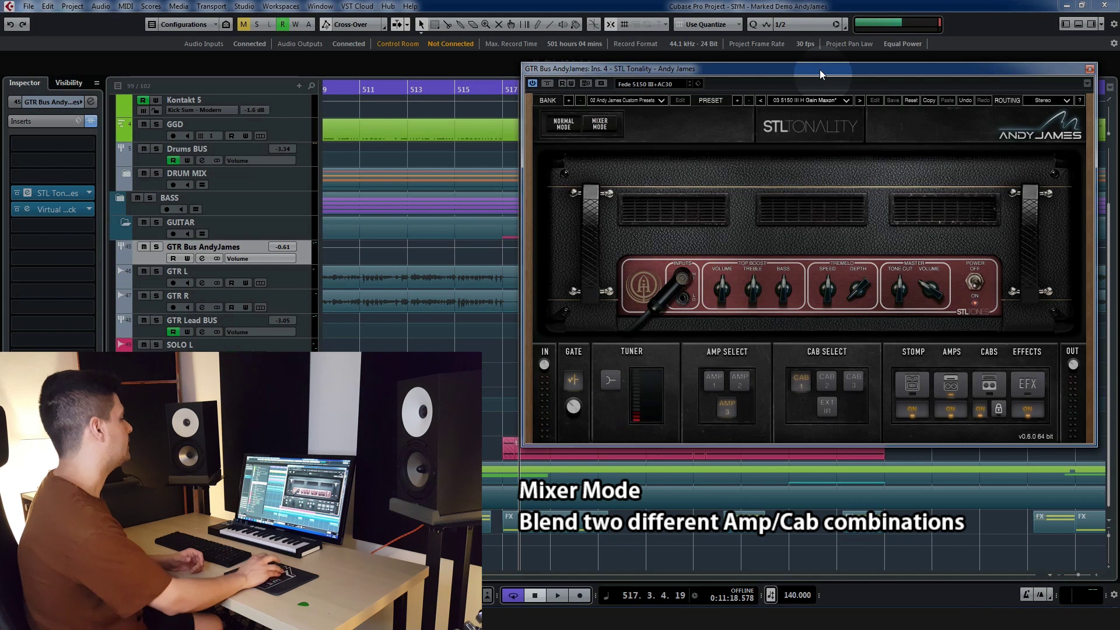
Step: Open the cabinet view and switch through Cab 2, Cab 3 and Ext IR
{"action": "left_click", "coordinate": [990, 390]}
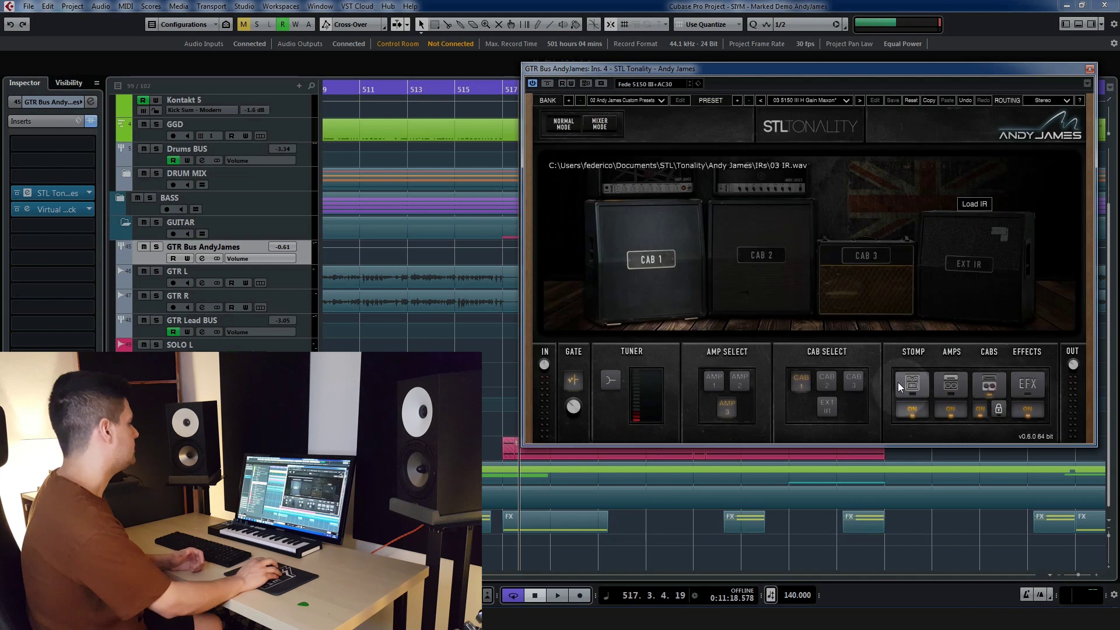
{"action": "left_click", "coordinate": [826, 381]}
{"action": "left_click", "coordinate": [852, 379]}
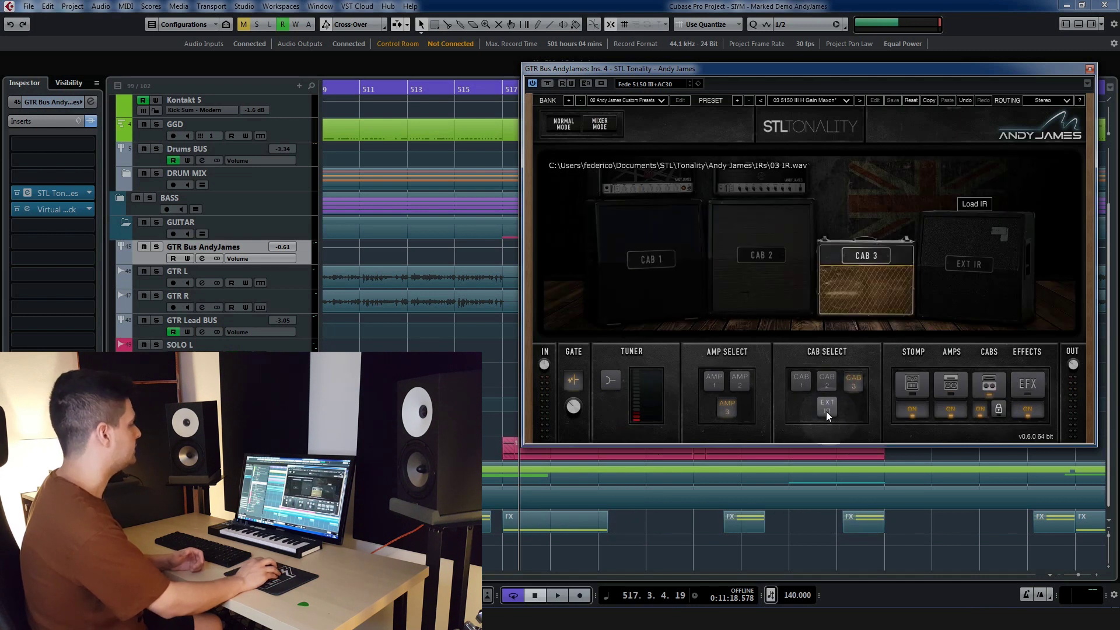
{"action": "left_click", "coordinate": [827, 407]}
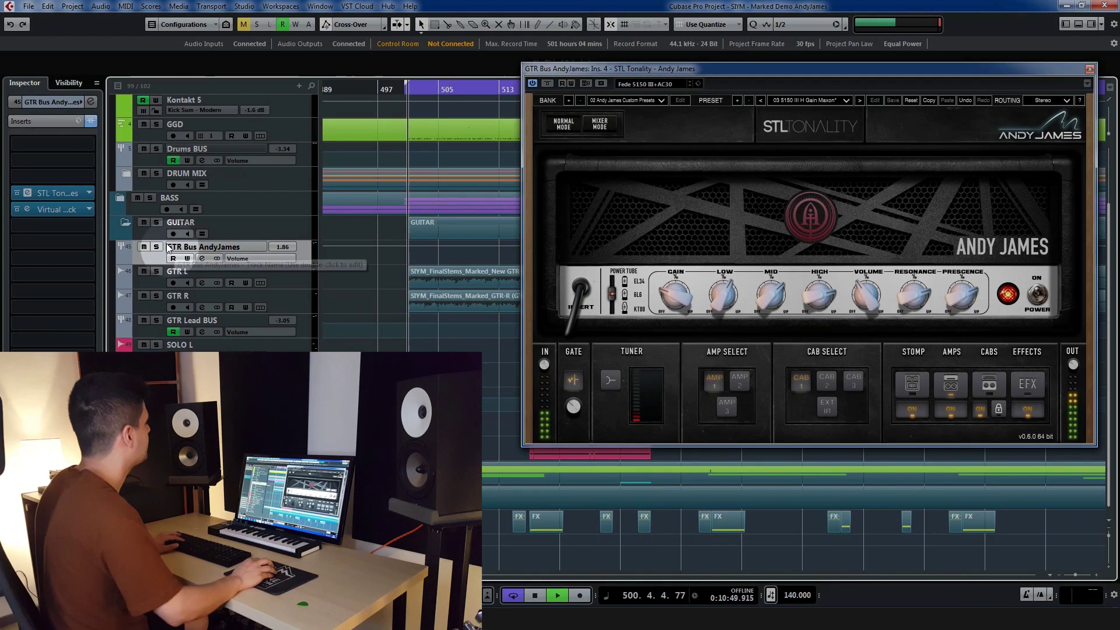
Step: Solo the GTR Bus AndyJames track and try Amp 1's power tube and tone controls during playback, with Low at 6.6
{"action": "left_click", "coordinate": [156, 247]}
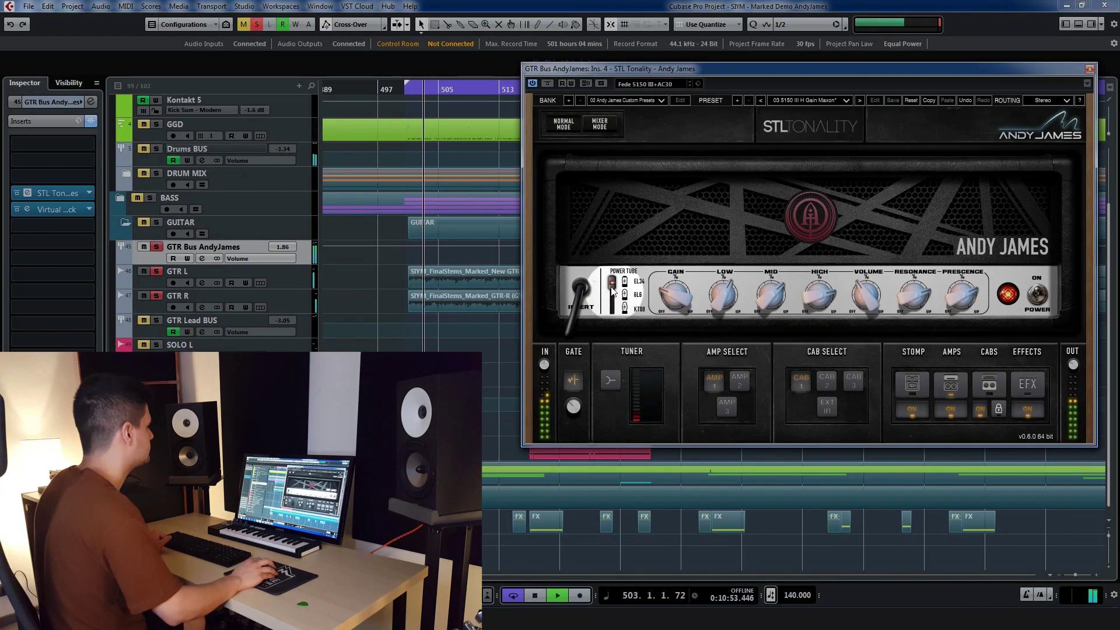
{"action": "mouse_move", "coordinate": [612, 295]}
{"action": "left_mouse_down"}
{"action": "mouse_move", "coordinate": [611, 315]}
{"action": "mouse_move", "coordinate": [611, 294]}
{"action": "left_mouse_up"}
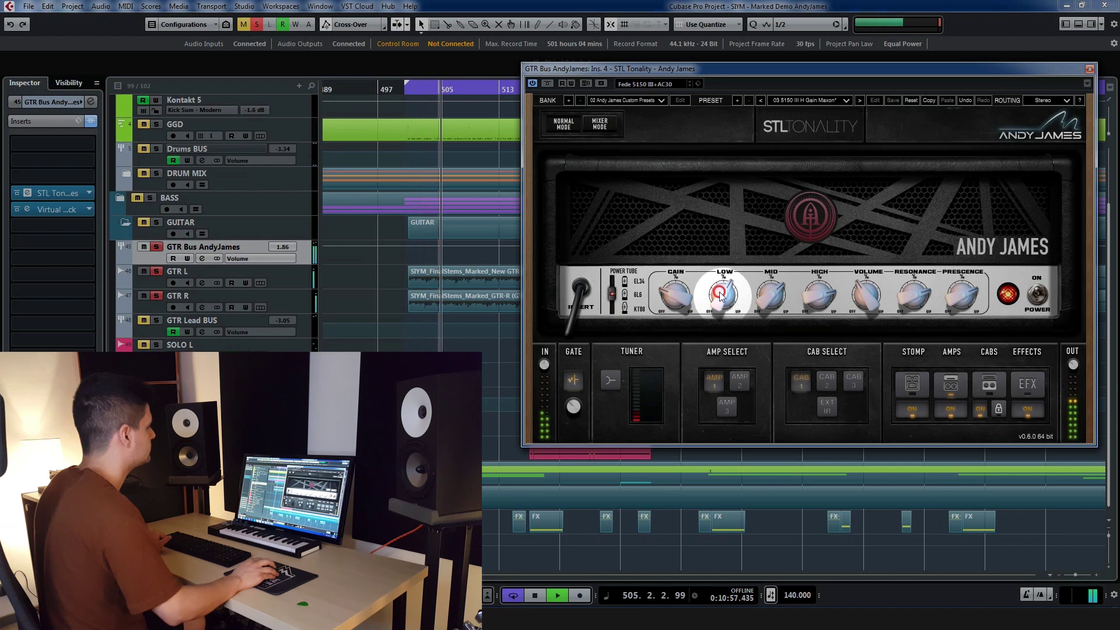
{"action": "left_click_drag", "start_coordinate": [724, 296], "coordinate": [727, 357]}
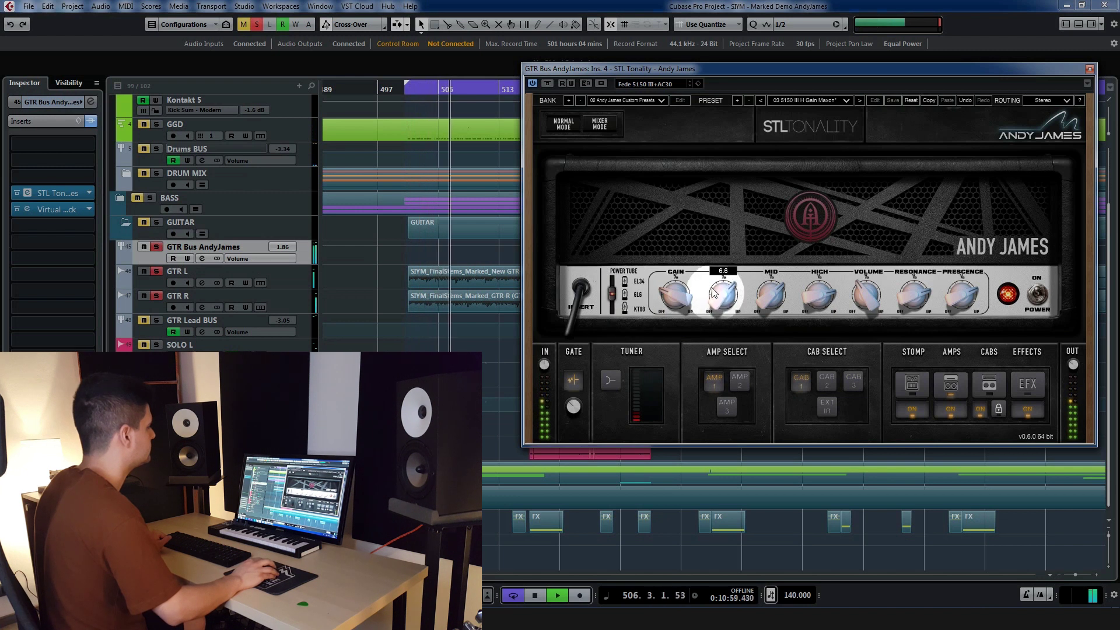
{"action": "left_click_drag", "start_coordinate": [773, 293], "coordinate": [795, 306]}
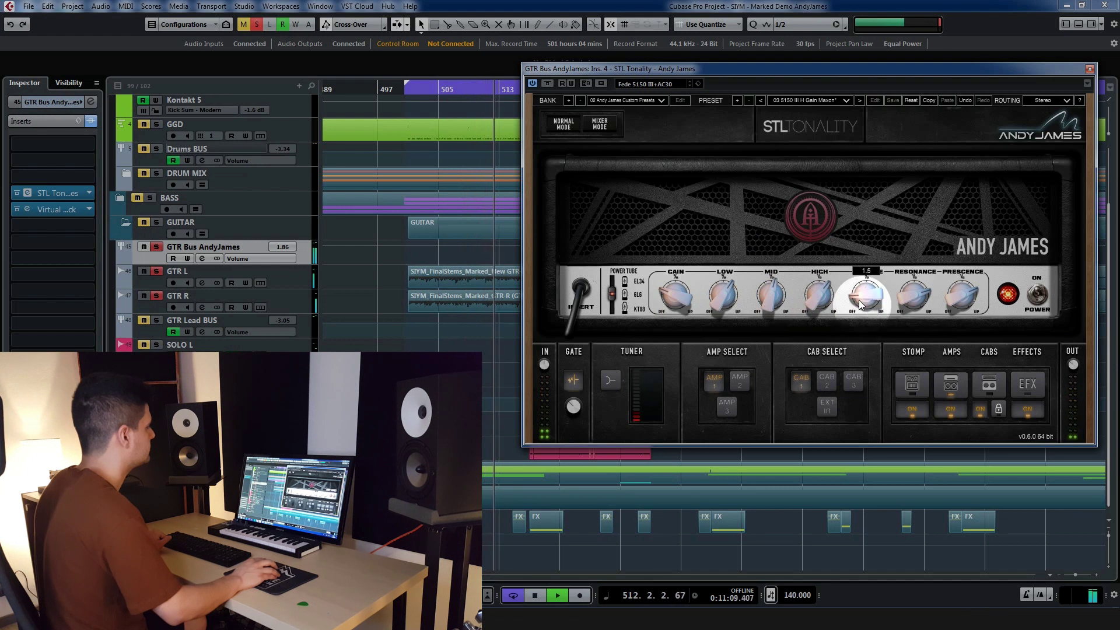
{"action": "left_click_drag", "start_coordinate": [909, 291], "coordinate": [951, 299]}
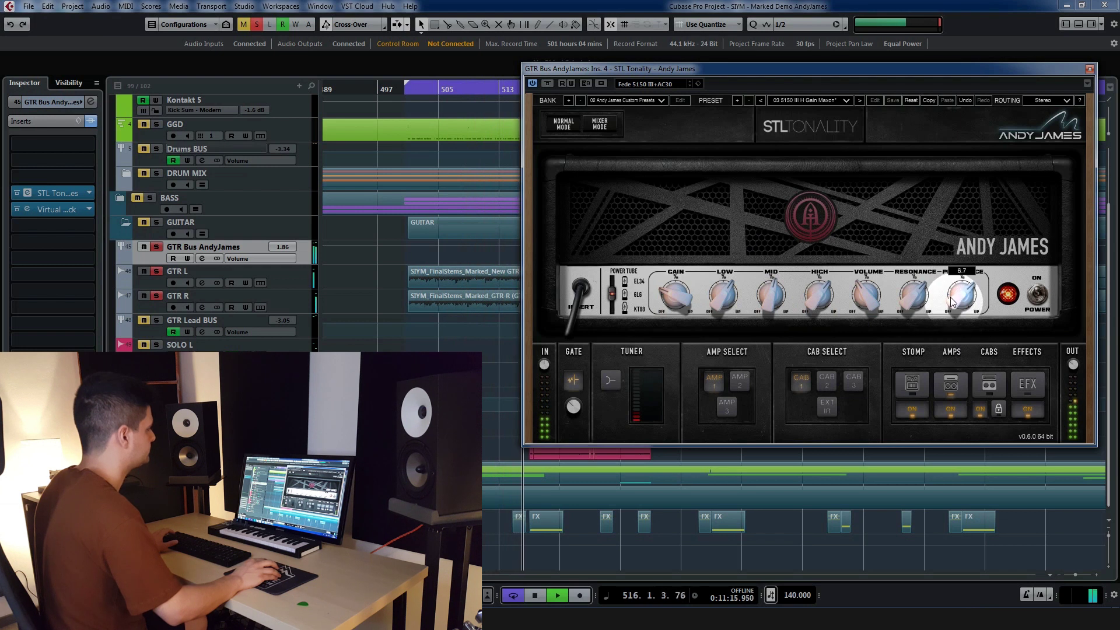
Step: Replay the soloed guitars from the loop start and compare Cab 2, Cab 3 and Cab 1 with Amp 1, ending by stopping playback
{"action": "left_click", "coordinate": [405, 87]}
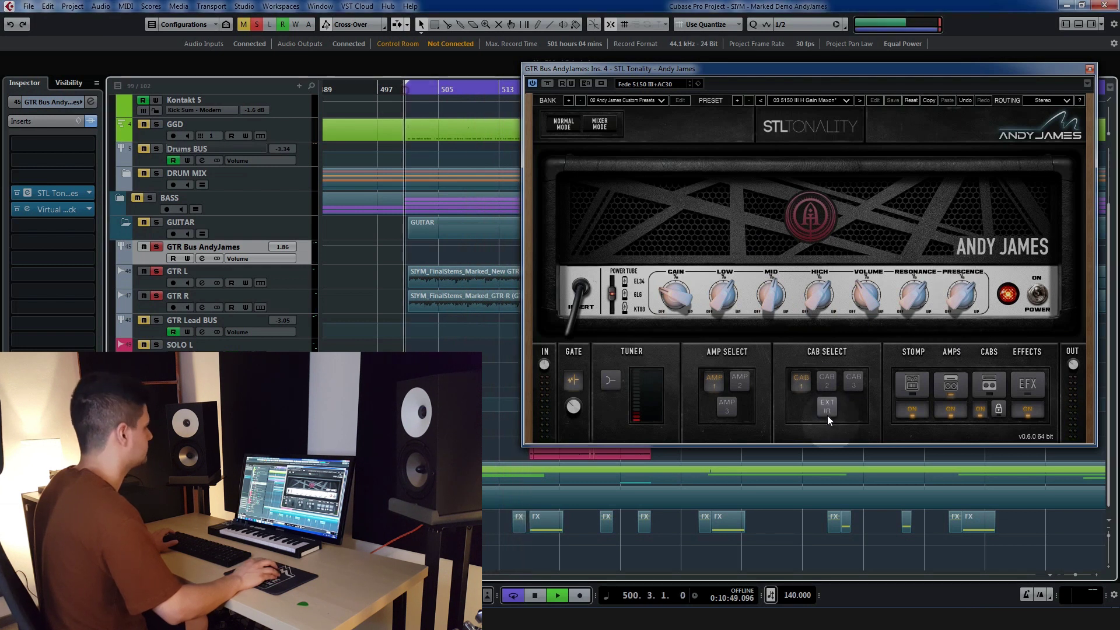
{"action": "left_click", "coordinate": [828, 383]}
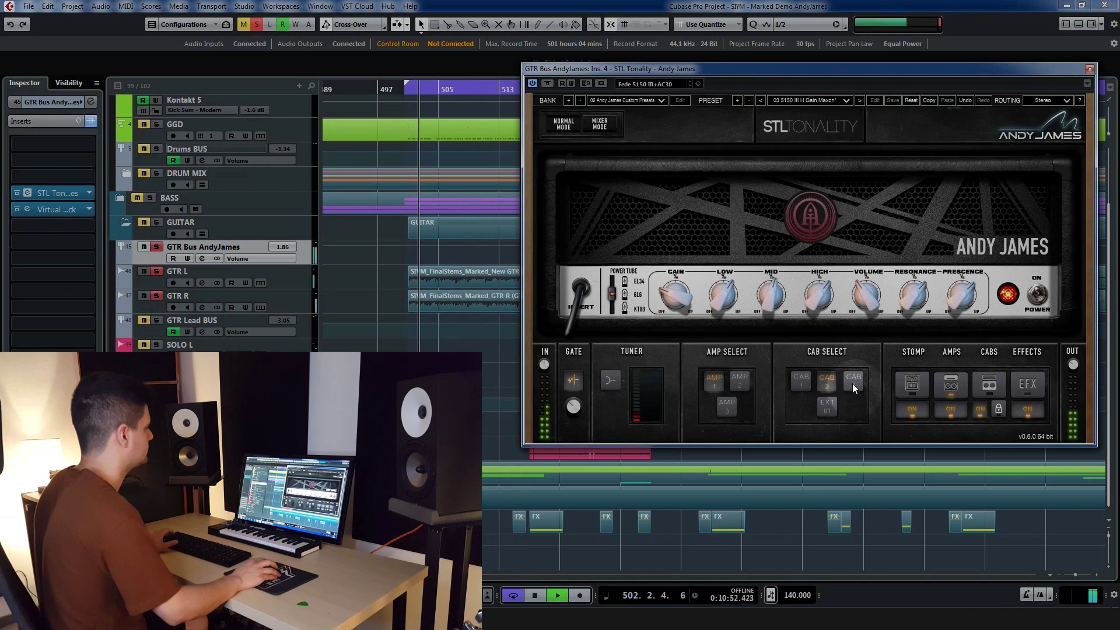
{"action": "left_click", "coordinate": [853, 383]}
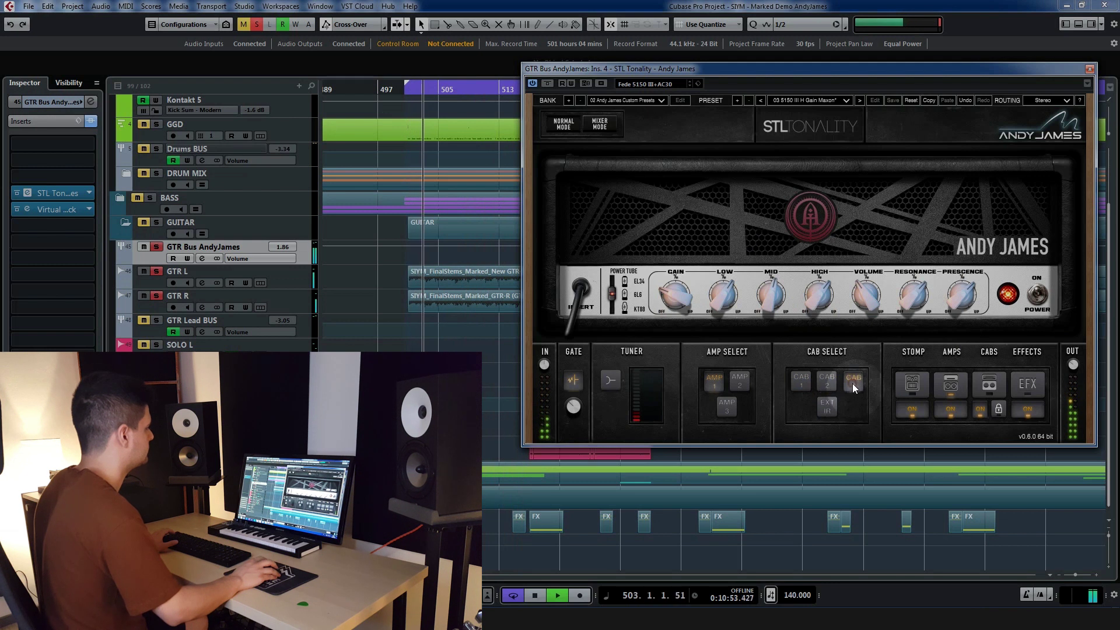
{"action": "left_click", "coordinate": [804, 382]}
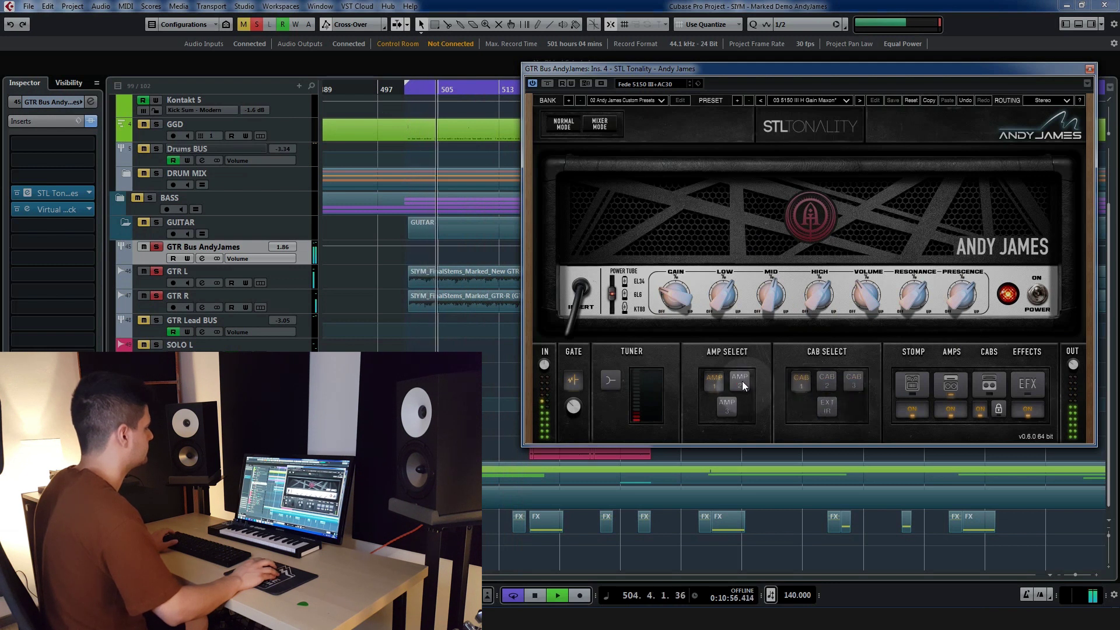
{"action": "key", "text": "space"}
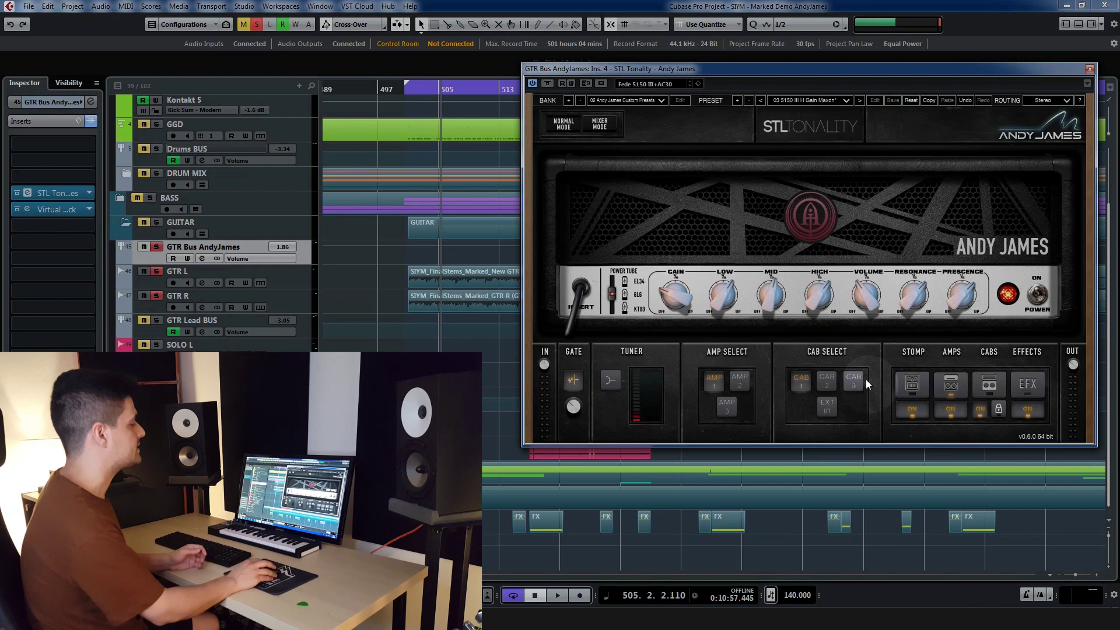
Step: Show Amp 3 briefly, and compare Amp 1 and Amp 2 through Cab 1 while the guitars play
{"action": "left_click", "coordinate": [727, 406]}
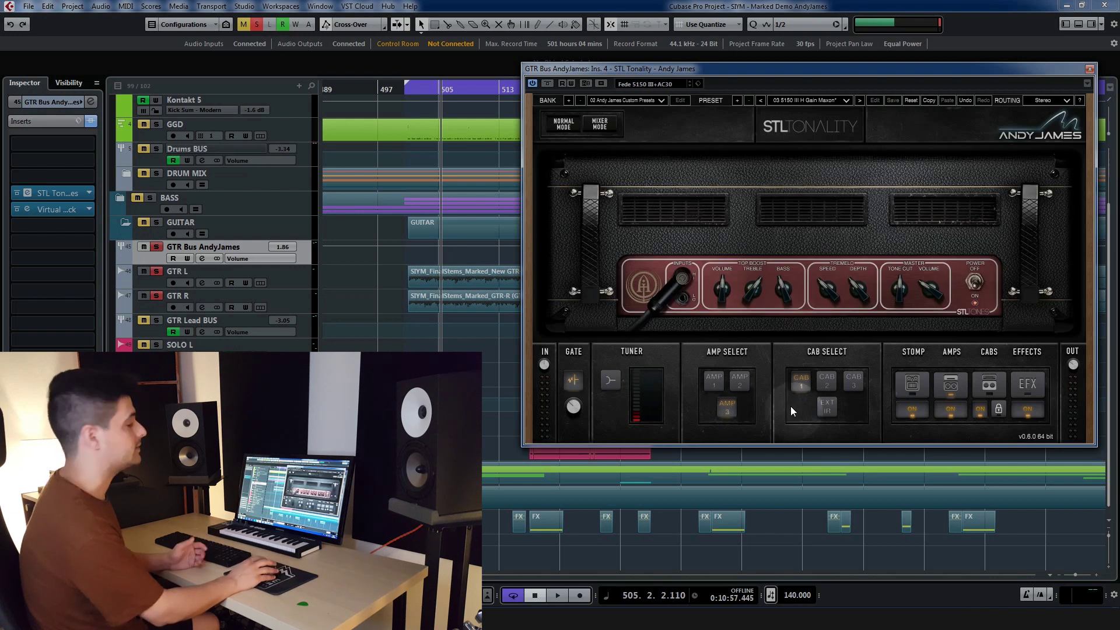
{"action": "left_click", "coordinate": [715, 380]}
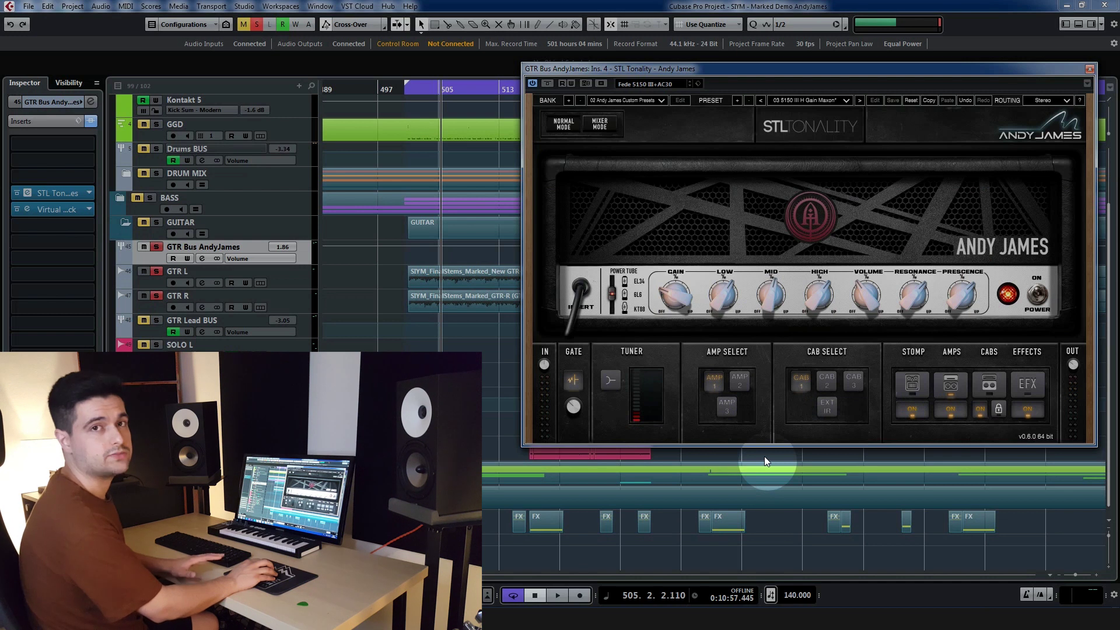
{"action": "key", "text": "space"}
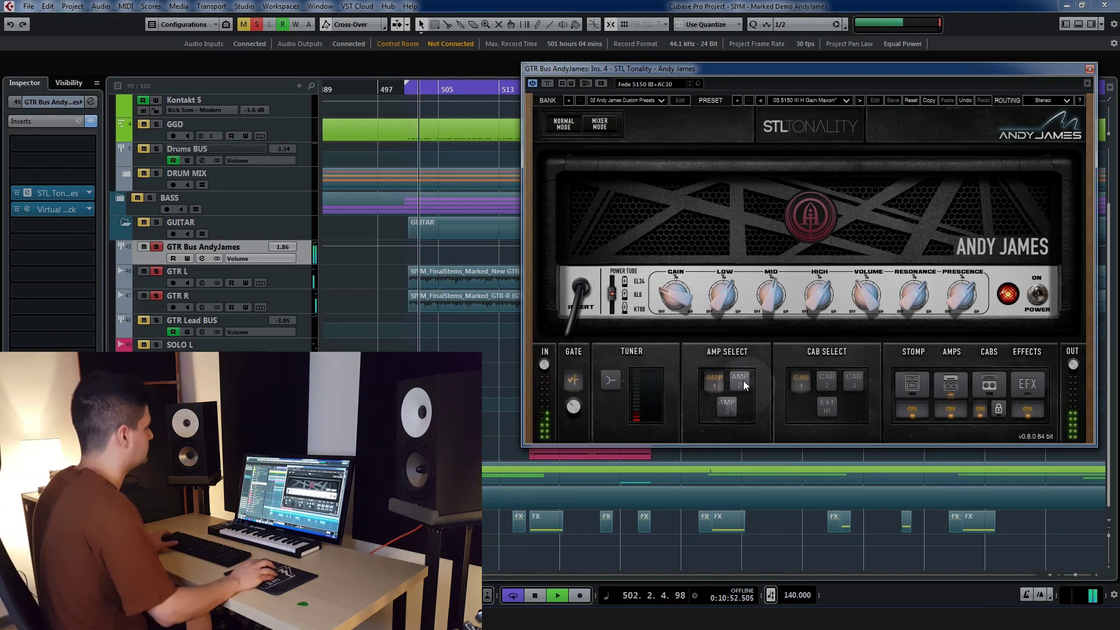
{"action": "left_click", "coordinate": [740, 382]}
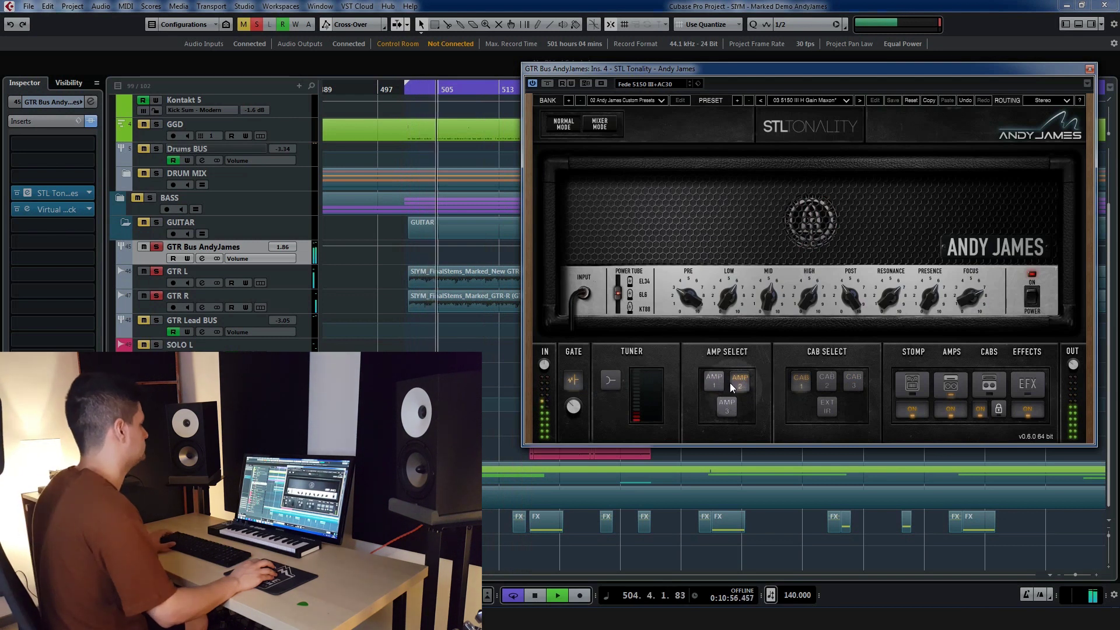
{"action": "left_click", "coordinate": [712, 383]}
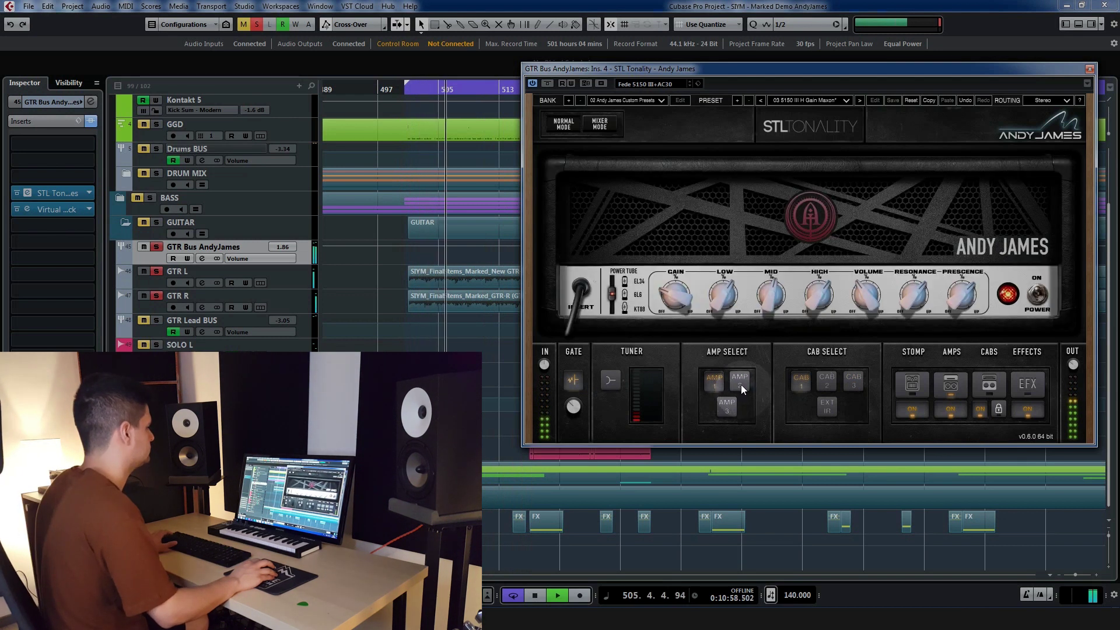
{"action": "left_click", "coordinate": [741, 384]}
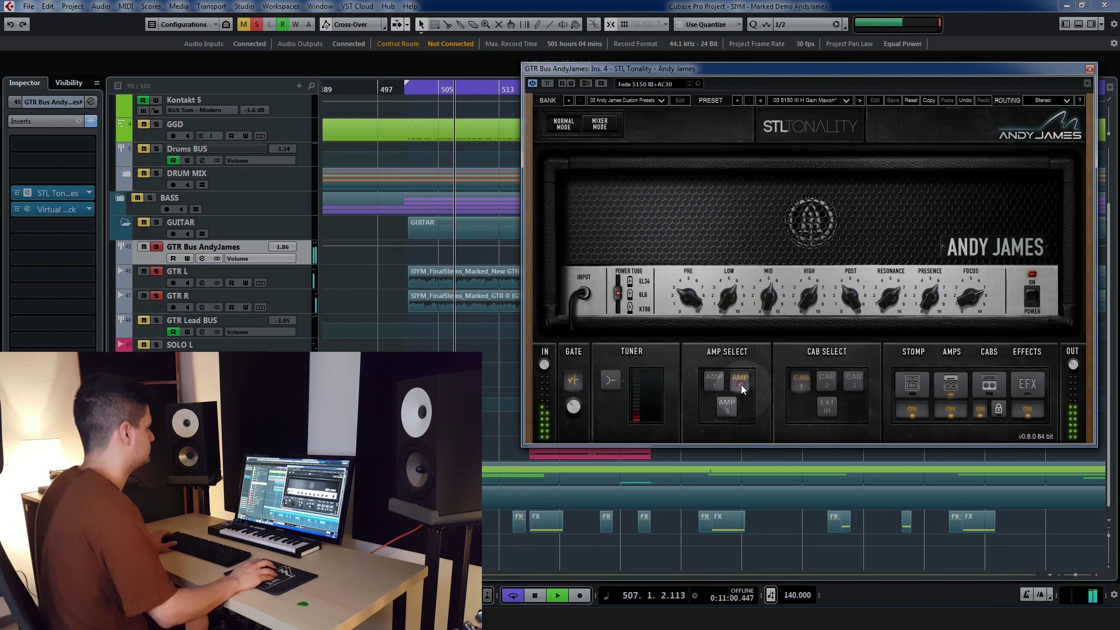
Step: Switch to Cab 2 and compare Amp 1 against Amp 2 through it during playback
{"action": "left_click", "coordinate": [822, 382]}
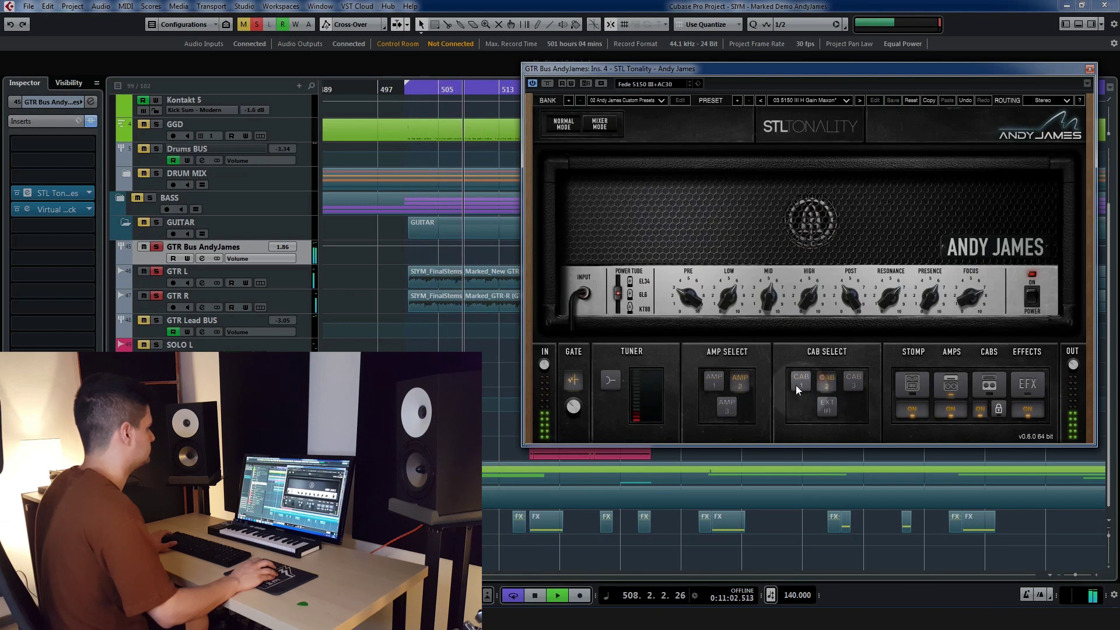
{"action": "left_click", "coordinate": [713, 381]}
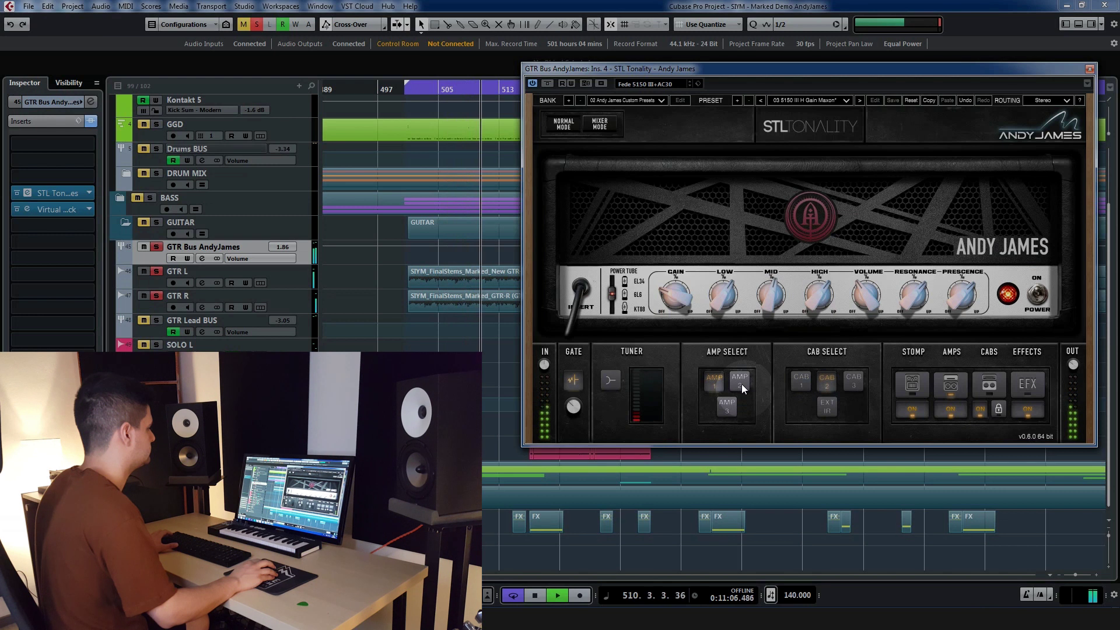
{"action": "left_click", "coordinate": [740, 381]}
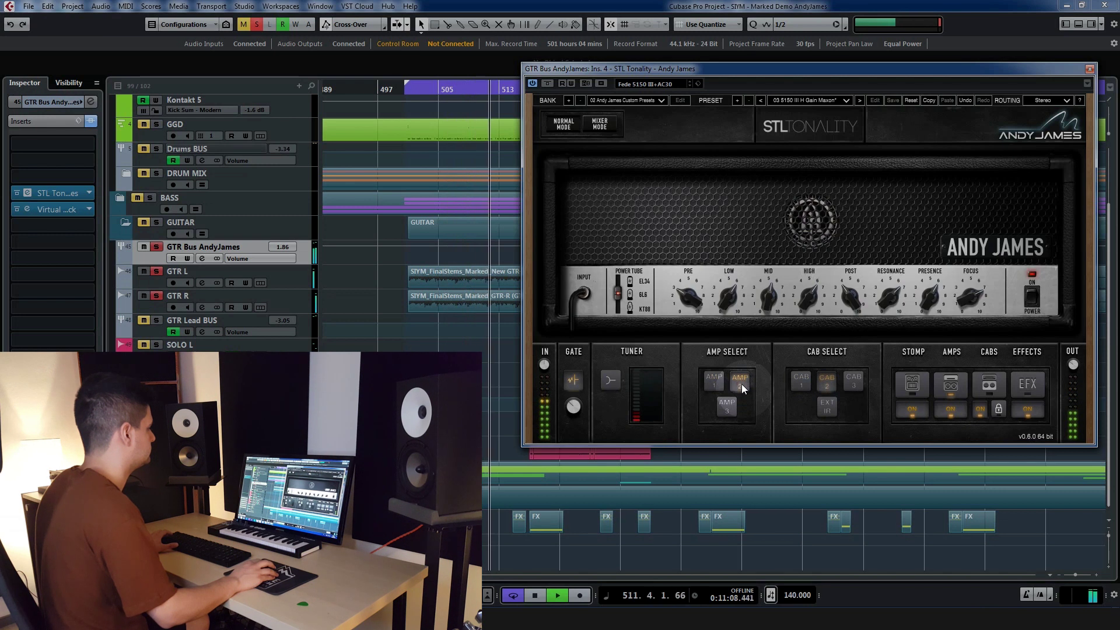
Step: Audition Amp 2 and Amp 1 through Cab 3, return to Cab 1 and stop playback
{"action": "left_click", "coordinate": [852, 382]}
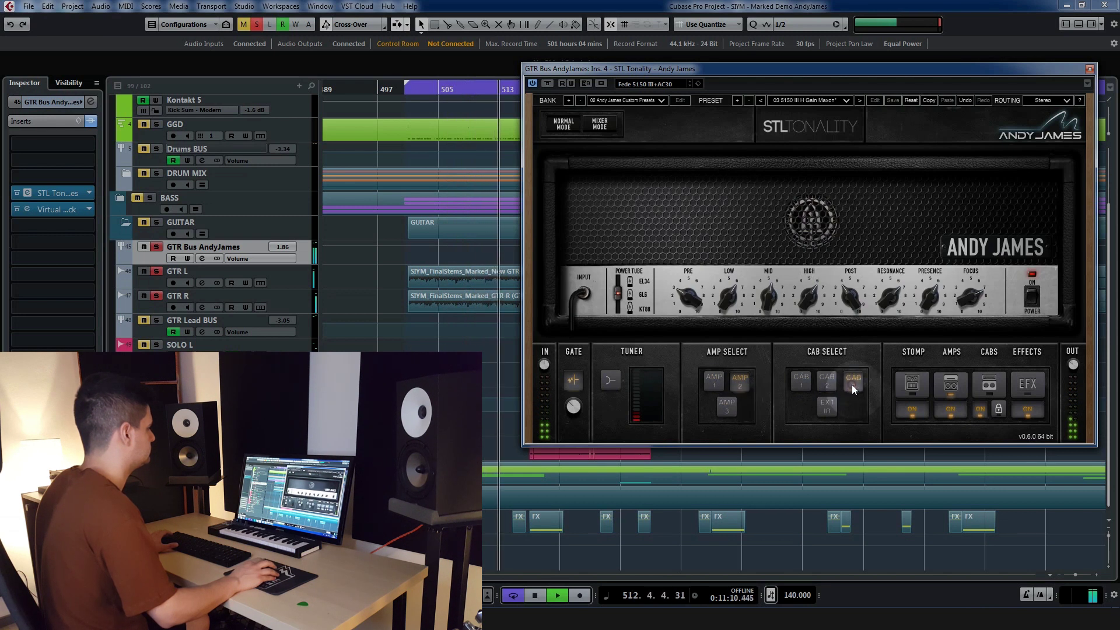
{"action": "left_click", "coordinate": [714, 381]}
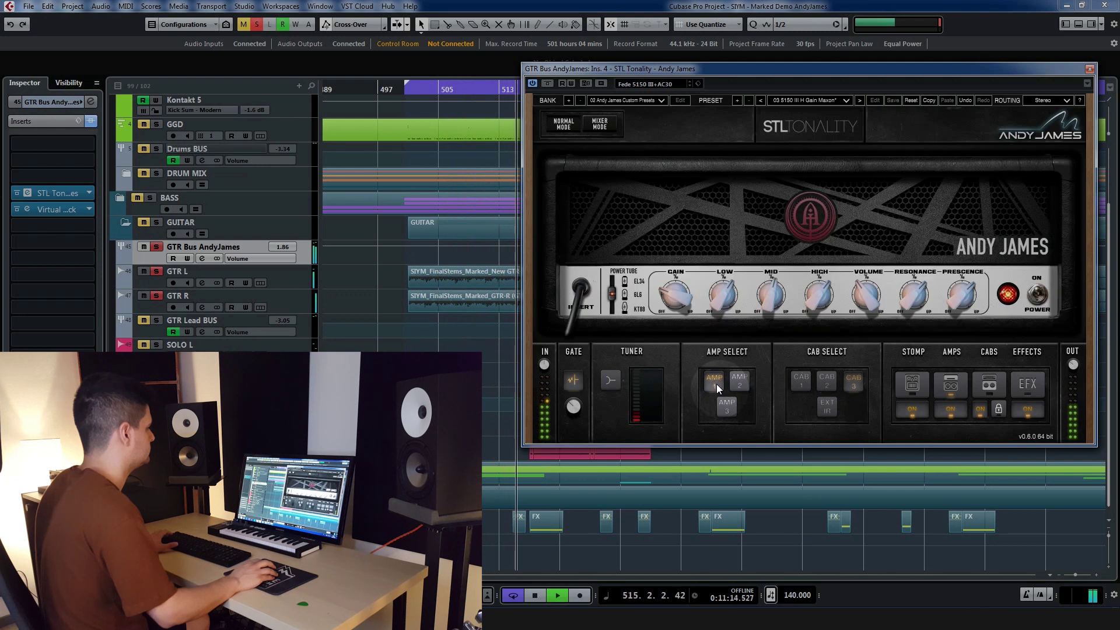
{"action": "left_click", "coordinate": [798, 385]}
{"action": "key", "text": "space"}
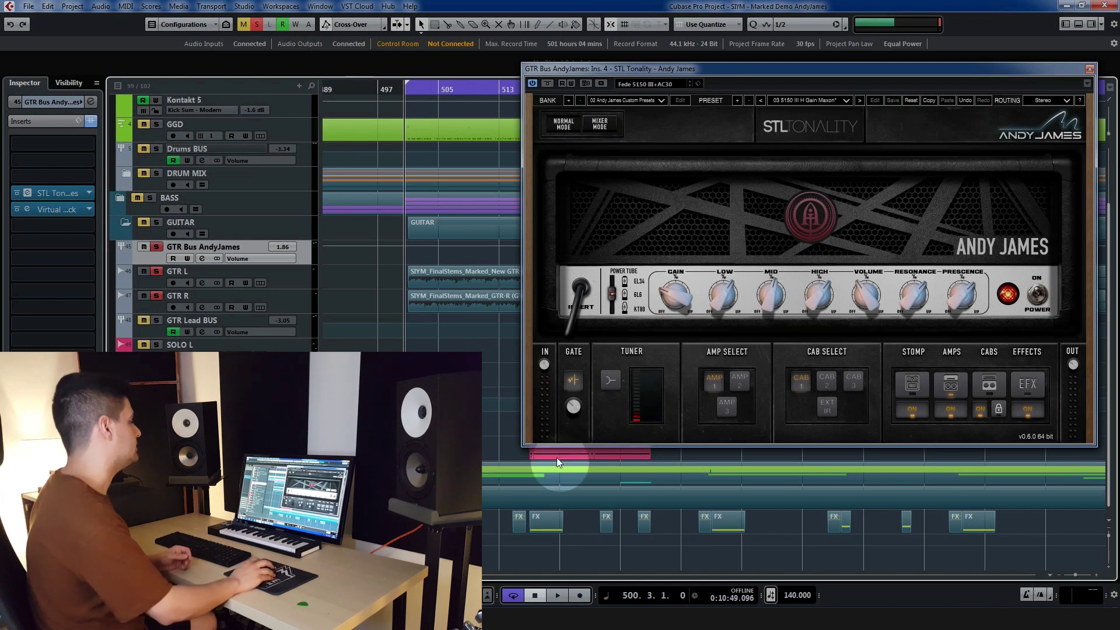
Step: Show Amp 2, and audition Amp 1 in the full mix through Cab 1, Cab 2 and Cab 3
{"action": "left_click", "coordinate": [745, 382]}
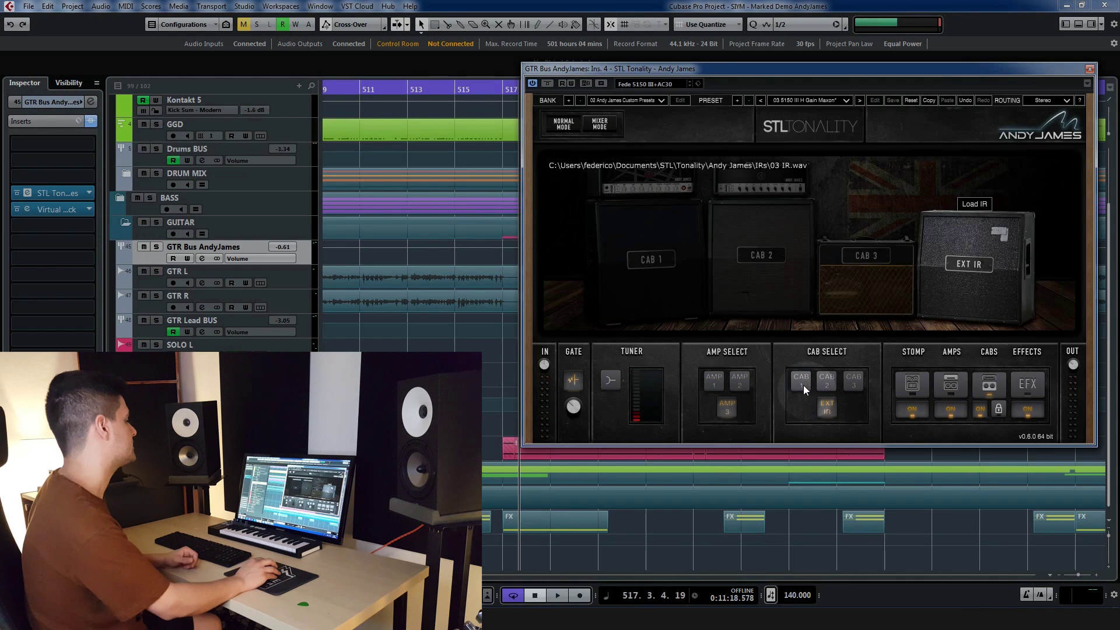
{"action": "left_click", "coordinate": [803, 382]}
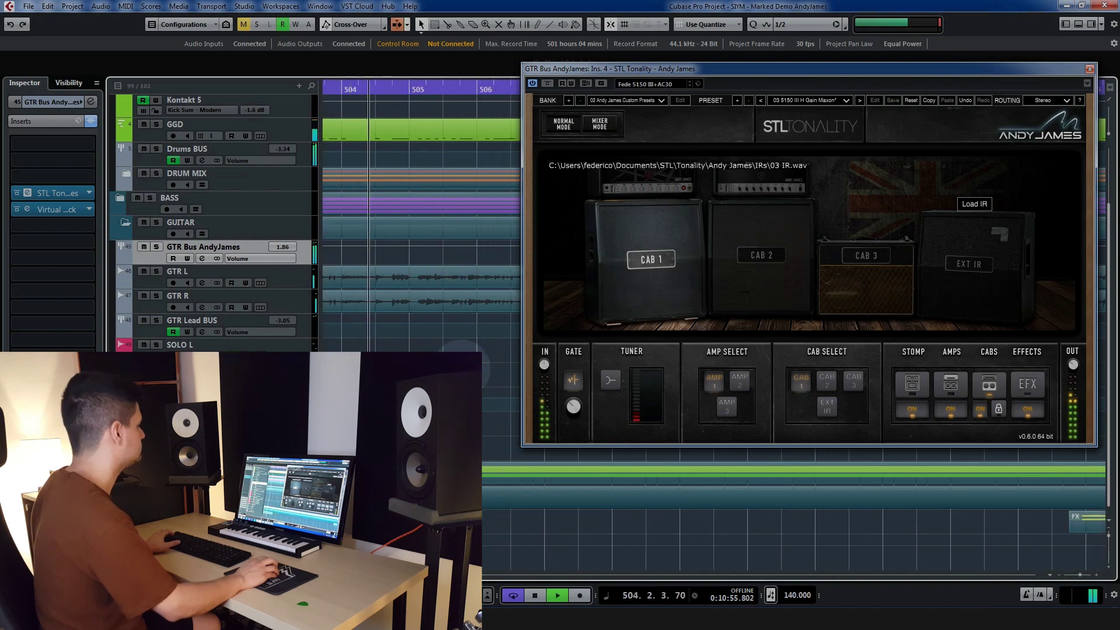
{"action": "left_click", "coordinate": [826, 383]}
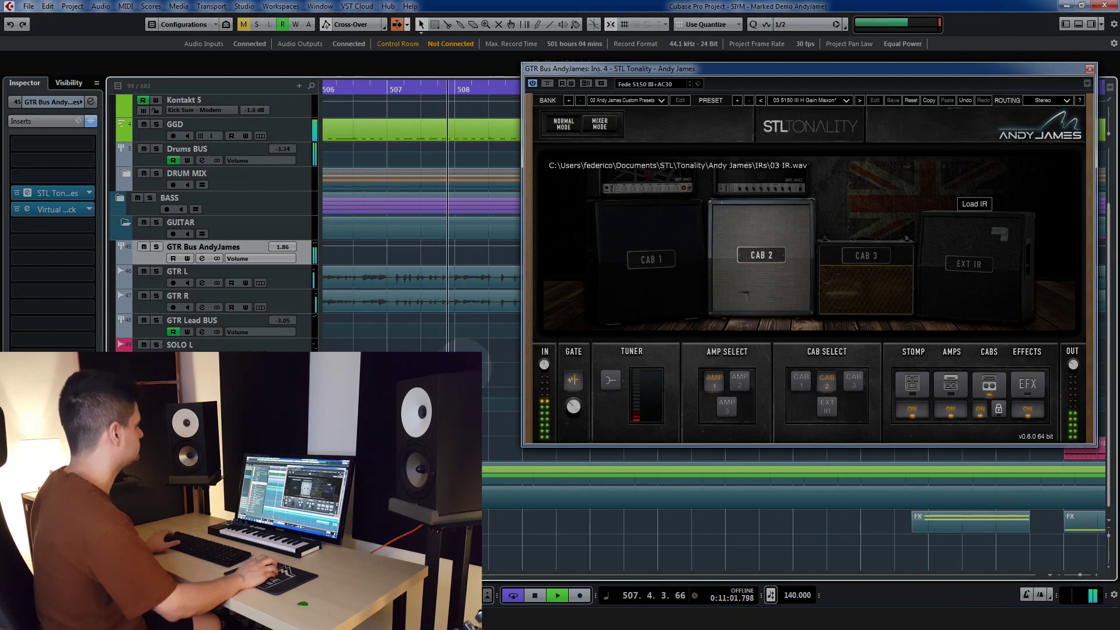
{"action": "left_click", "coordinate": [853, 383]}
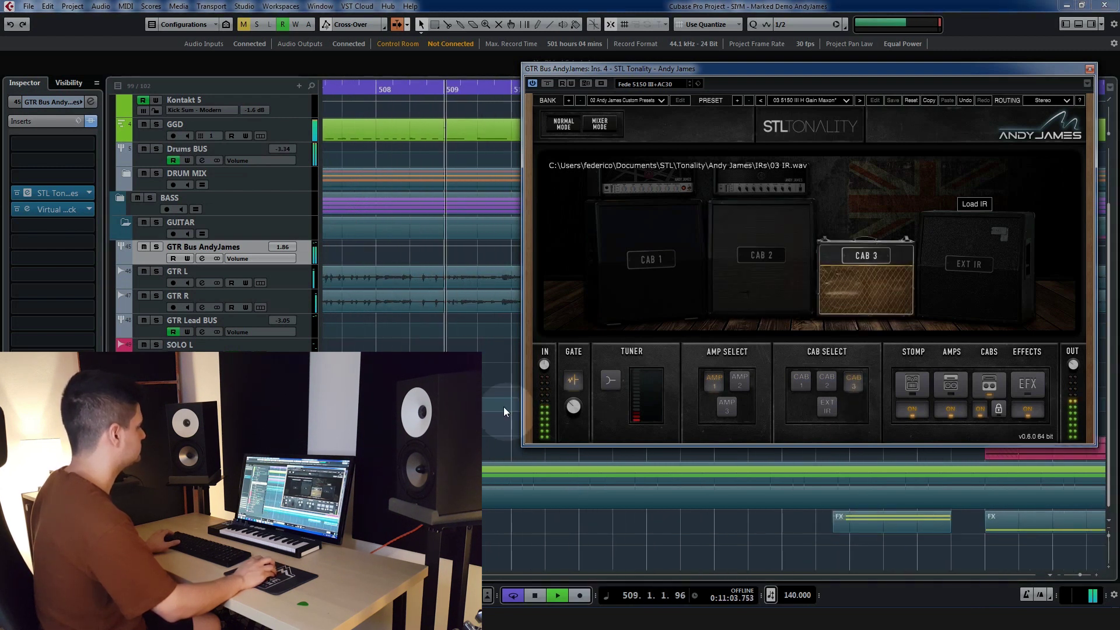
Step: Show Amp 1's controls, return to the cabinets and restart playback at the beginning of the guitar part near bar 501
{"action": "left_click", "coordinate": [951, 386]}
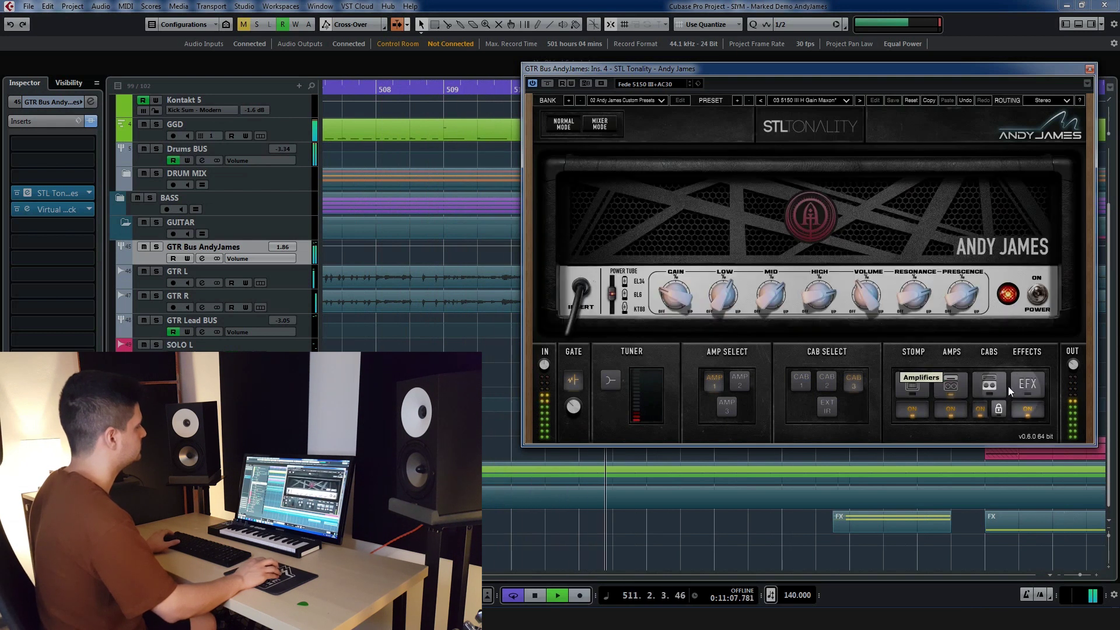
{"action": "left_click", "coordinate": [989, 386]}
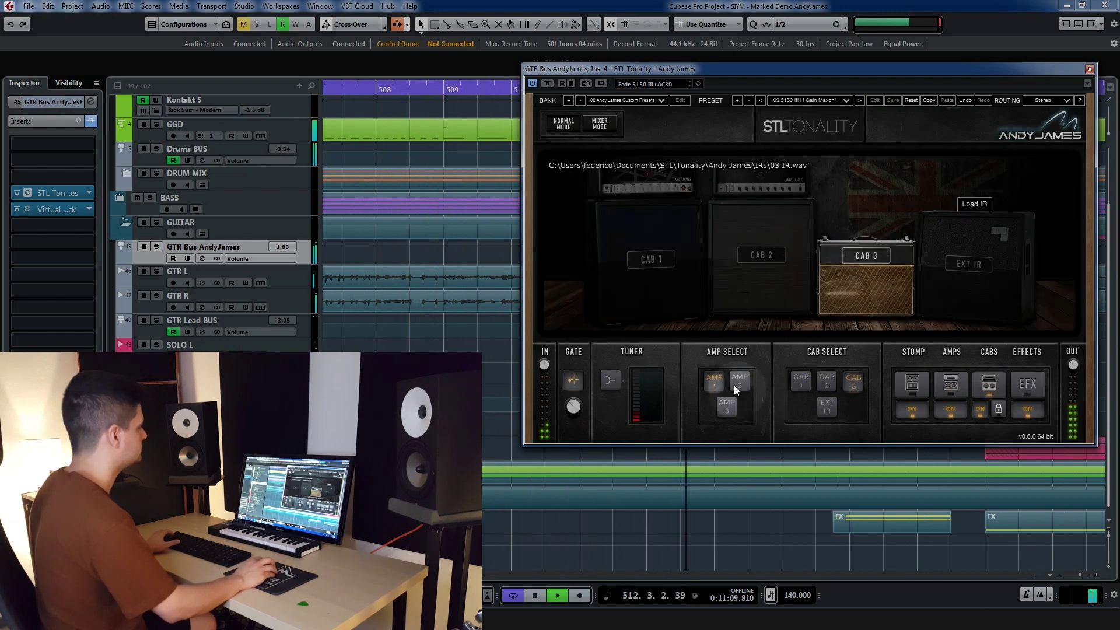
{"action": "left_click", "coordinate": [432, 344]}
{"action": "key", "text": "g"}
{"action": "key", "text": "g"}
{"action": "key", "text": "g"}
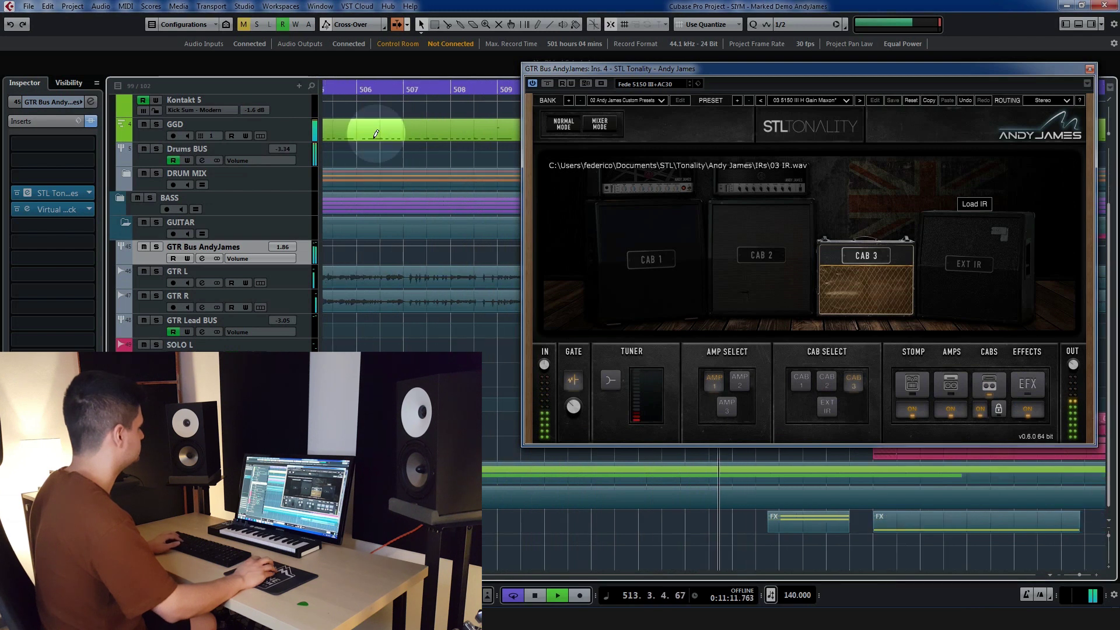
{"action": "key", "text": "g"}
{"action": "left_click", "coordinate": [404, 90]}
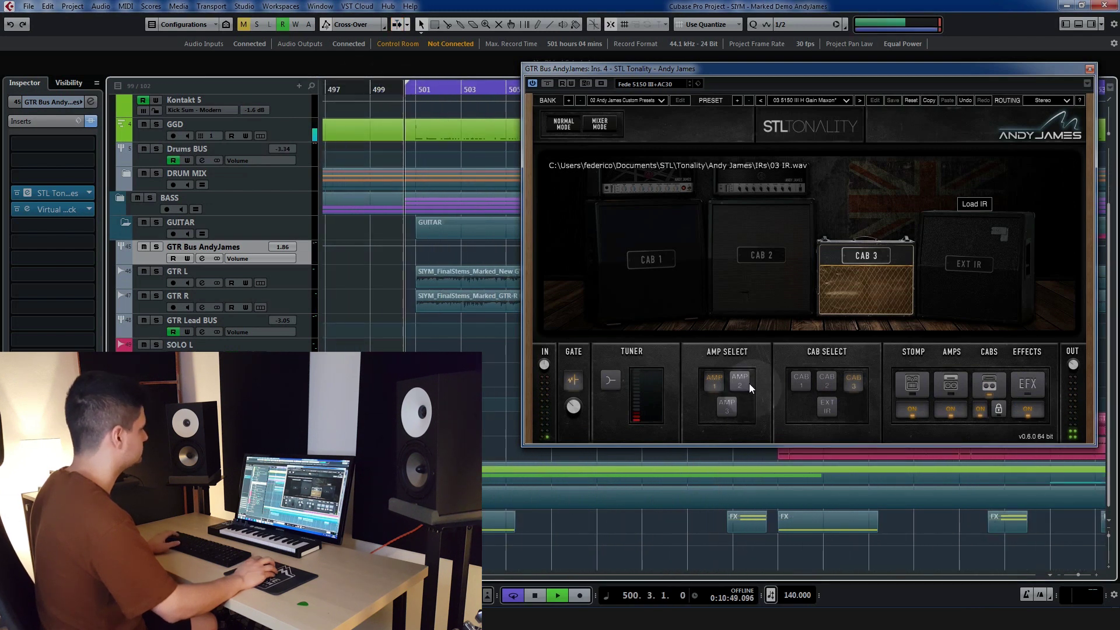
Step: Switch to Amp 2 through Cab 1 in the full mix and show the amp's controls
{"action": "left_click", "coordinate": [747, 384]}
{"action": "left_click", "coordinate": [808, 378]}
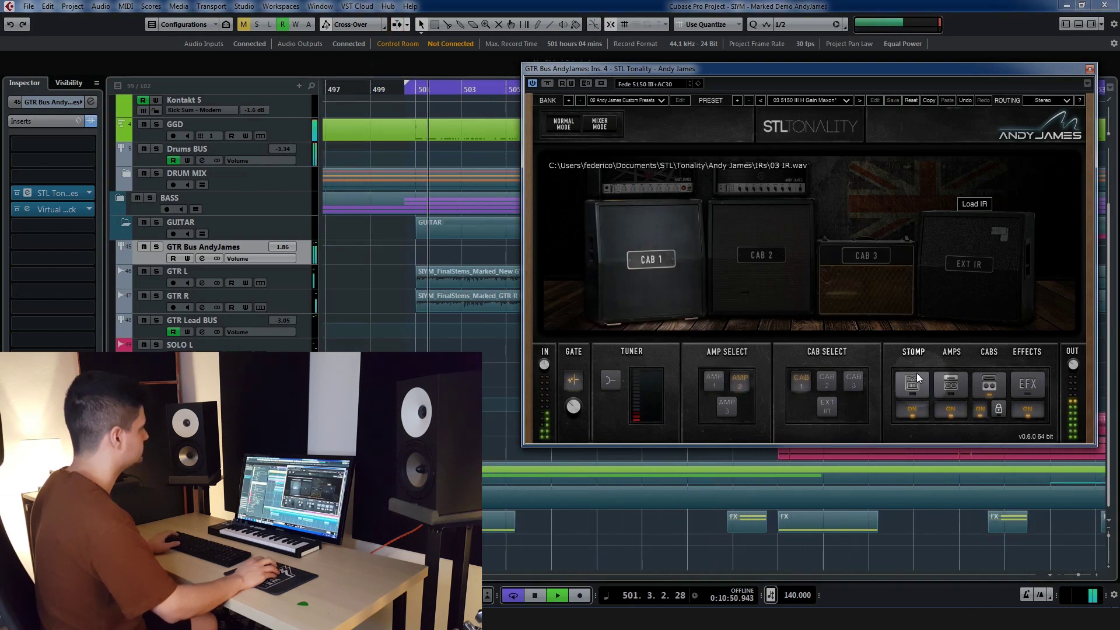
{"action": "left_click", "coordinate": [947, 385]}
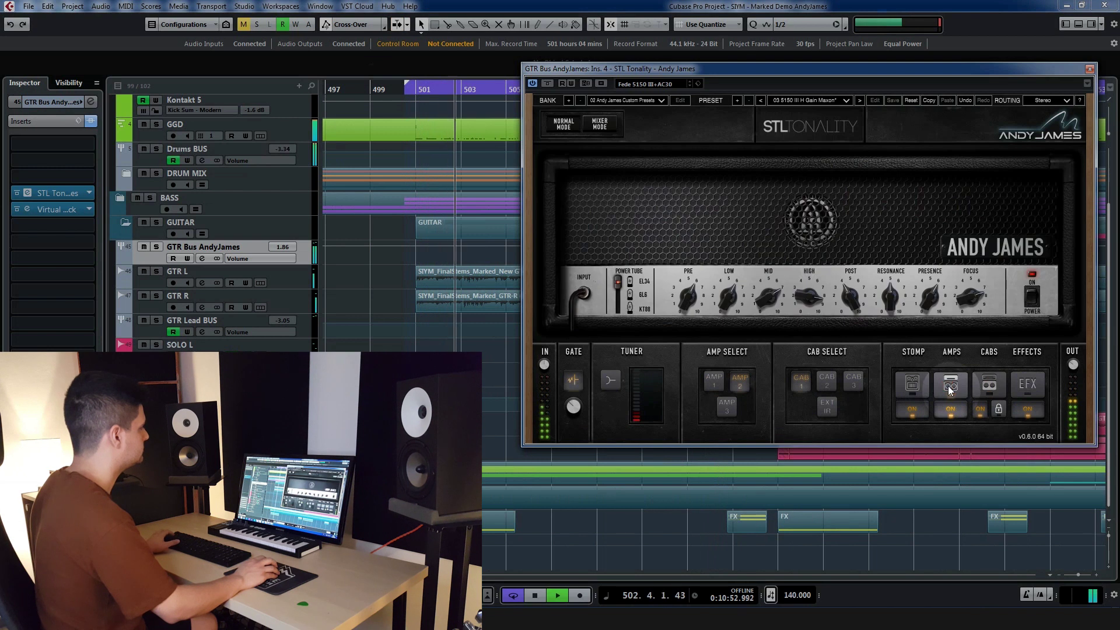
{"action": "left_click_drag", "start_coordinate": [810, 296], "coordinate": [808, 306]}
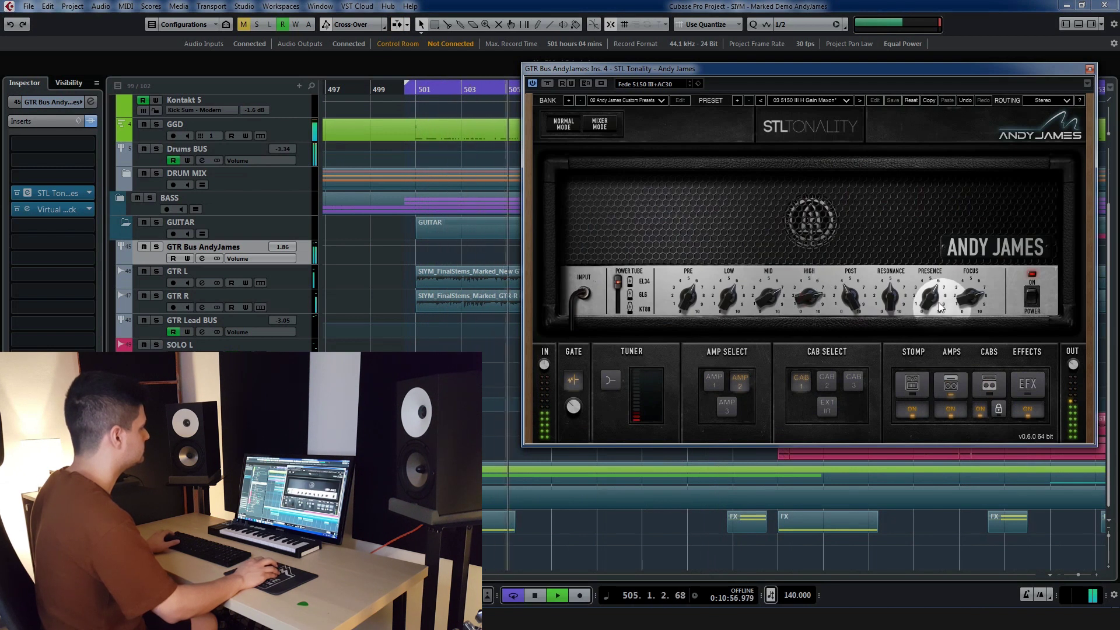
Step: Audition Amp 2 through Cab 2 and Cab 3 in the full mix, and return to the start of the guitar part
{"action": "left_click", "coordinate": [826, 382]}
{"action": "key", "text": "f"}
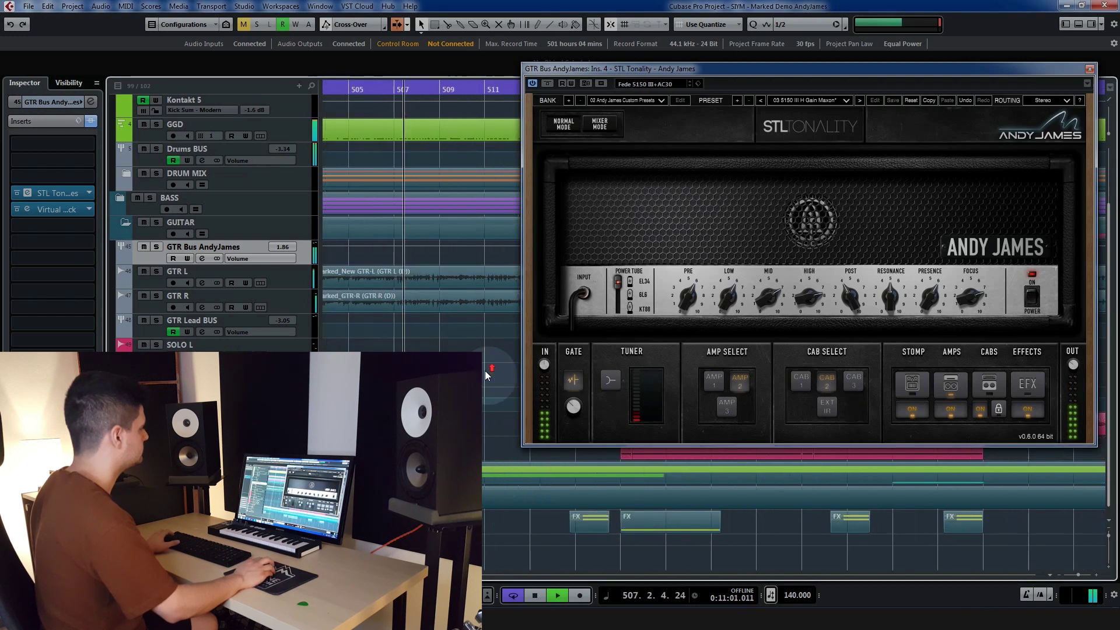
{"action": "left_click", "coordinate": [853, 384]}
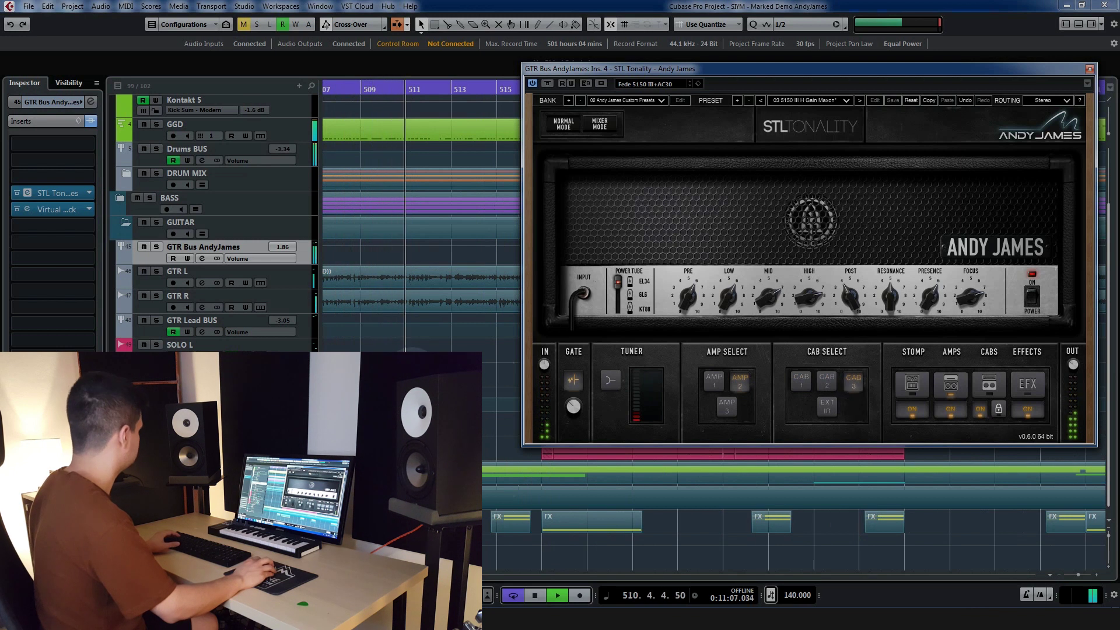
{"action": "scroll", "coordinate": [465, 373], "scroll_direction": "down", "scroll_amount": 1}
{"action": "scroll", "coordinate": [467, 372], "scroll_direction": "left", "scroll_amount": 6}
{"action": "scroll", "coordinate": [449, 346], "scroll_direction": "right", "scroll_amount": 5}
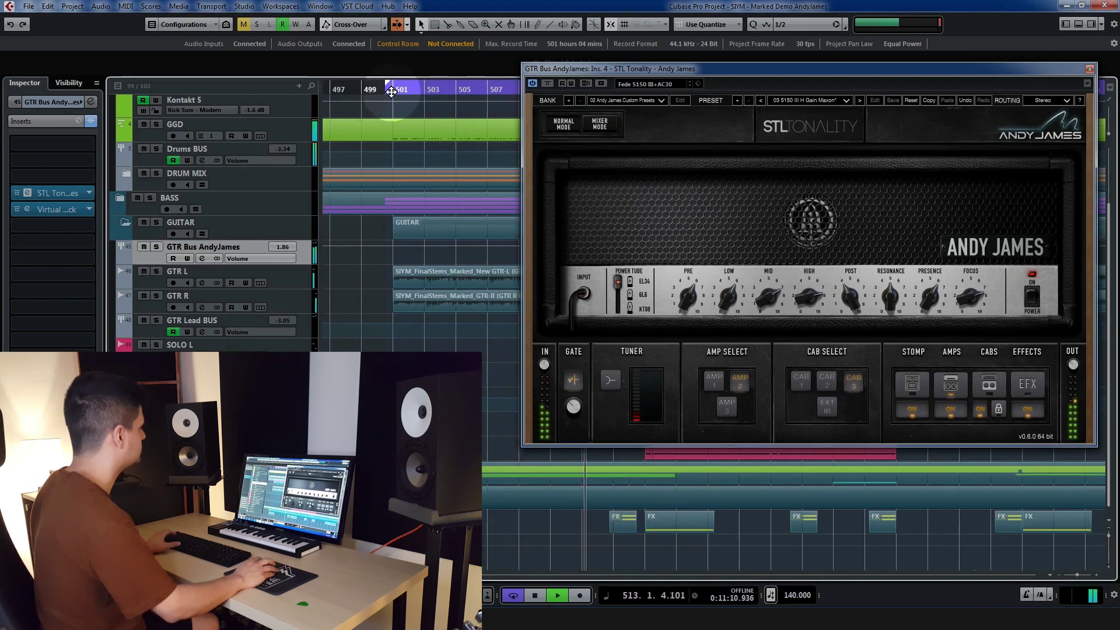
{"action": "left_click", "coordinate": [392, 116]}
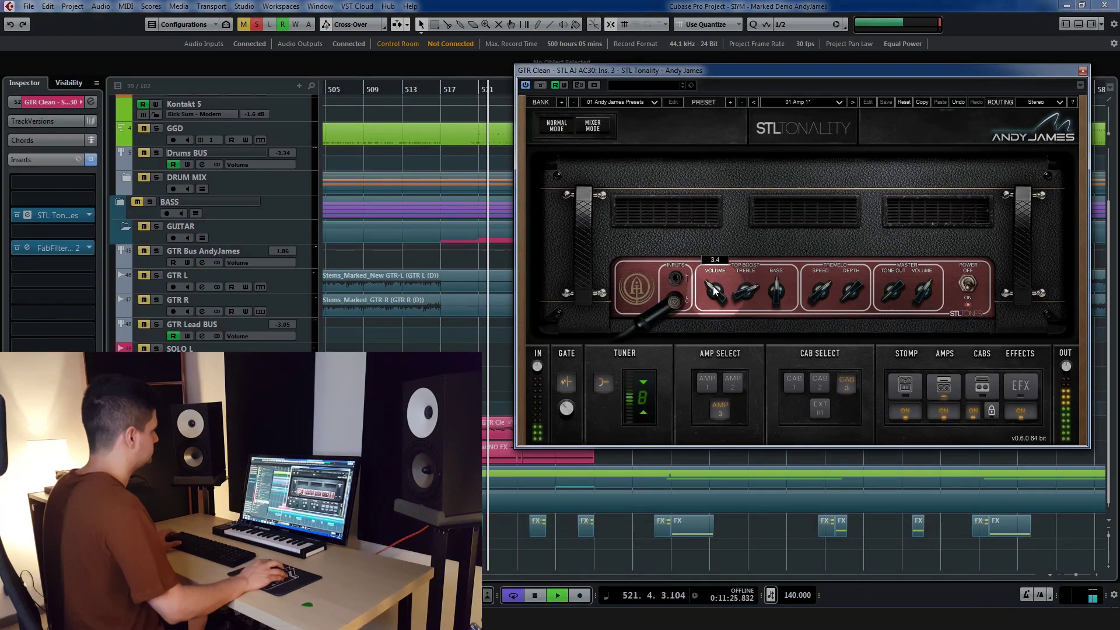
Step: Raise Amp 3's Top Boost volume to 6.0 on the clean guitar, balance its master volume, and switch the input jack
{"action": "left_click_drag", "start_coordinate": [712, 289], "coordinate": [713, 272]}
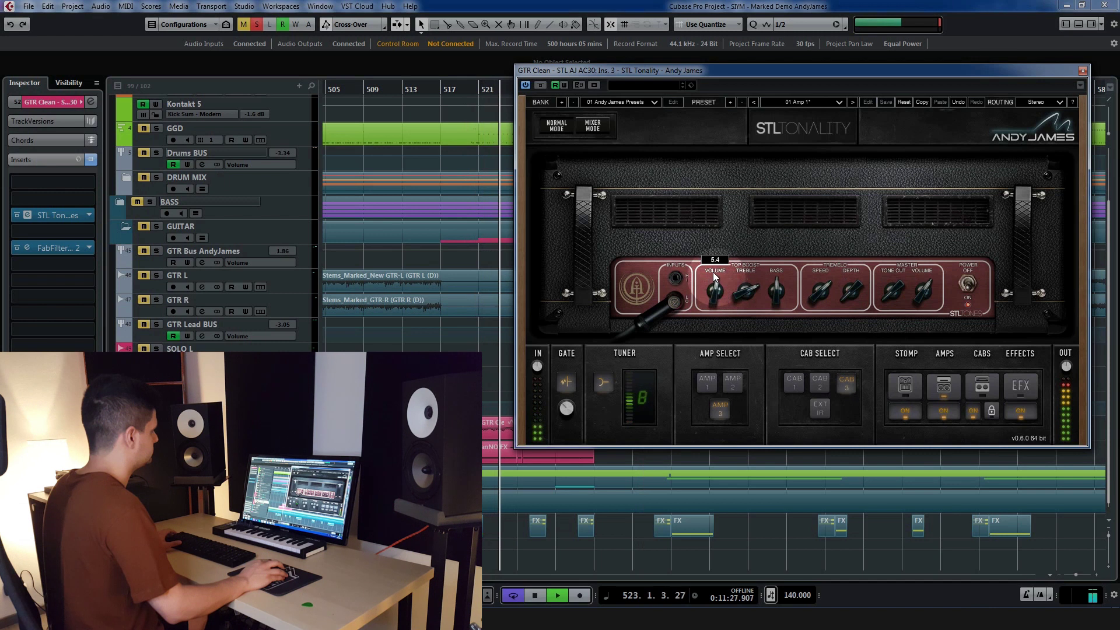
{"action": "left_click_drag", "start_coordinate": [921, 287], "coordinate": [921, 303]}
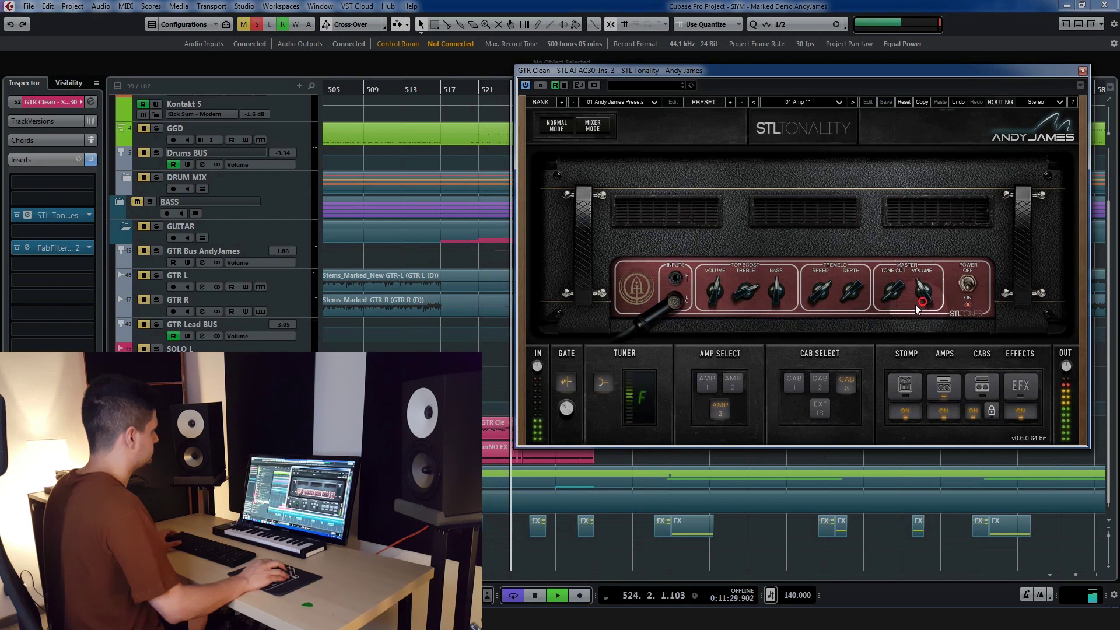
{"action": "mouse_move", "coordinate": [711, 300]}
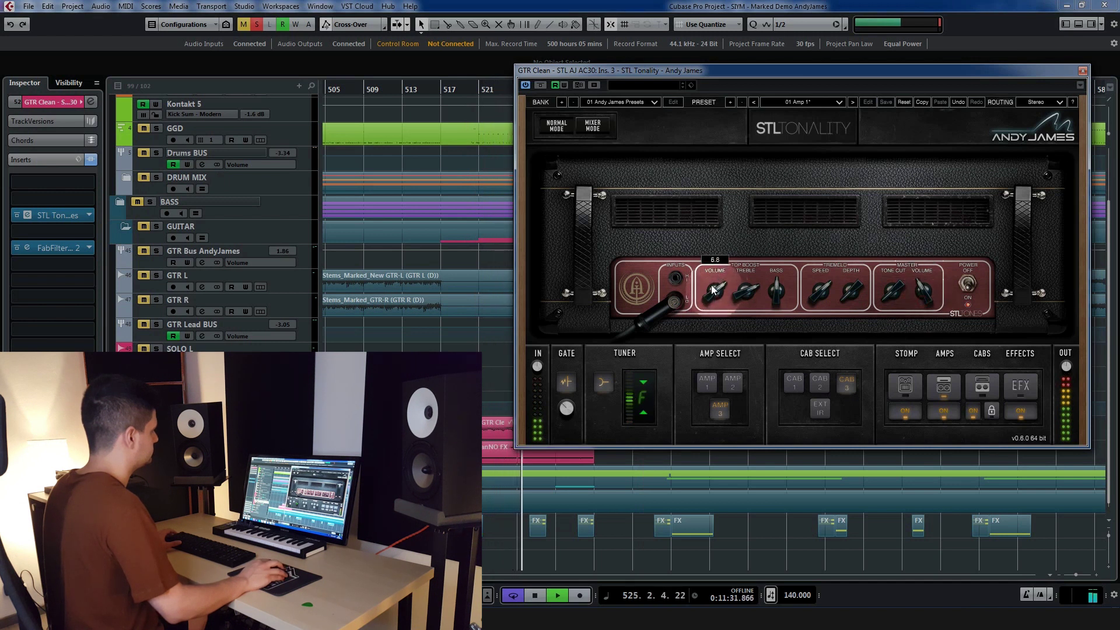
{"action": "left_click_drag", "start_coordinate": [712, 290], "coordinate": [711, 287]}
{"action": "mouse_move", "coordinate": [918, 290]}
{"action": "left_mouse_down"}
{"action": "mouse_move", "coordinate": [919, 305]}
{"action": "mouse_move", "coordinate": [928, 295]}
{"action": "left_mouse_up"}
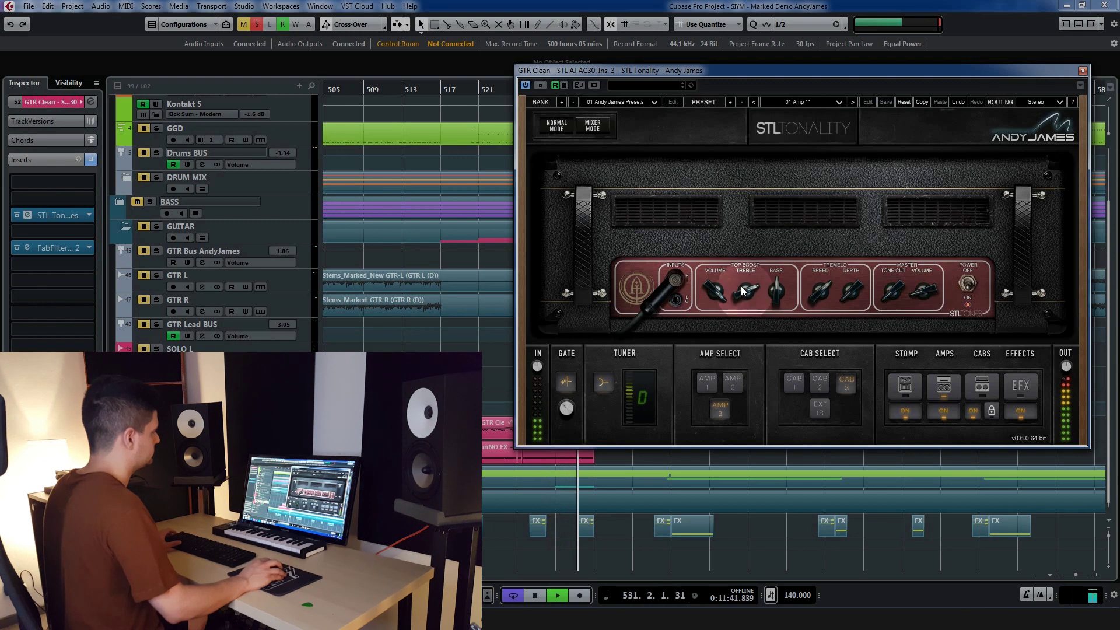
{"action": "left_click", "coordinate": [675, 301]}
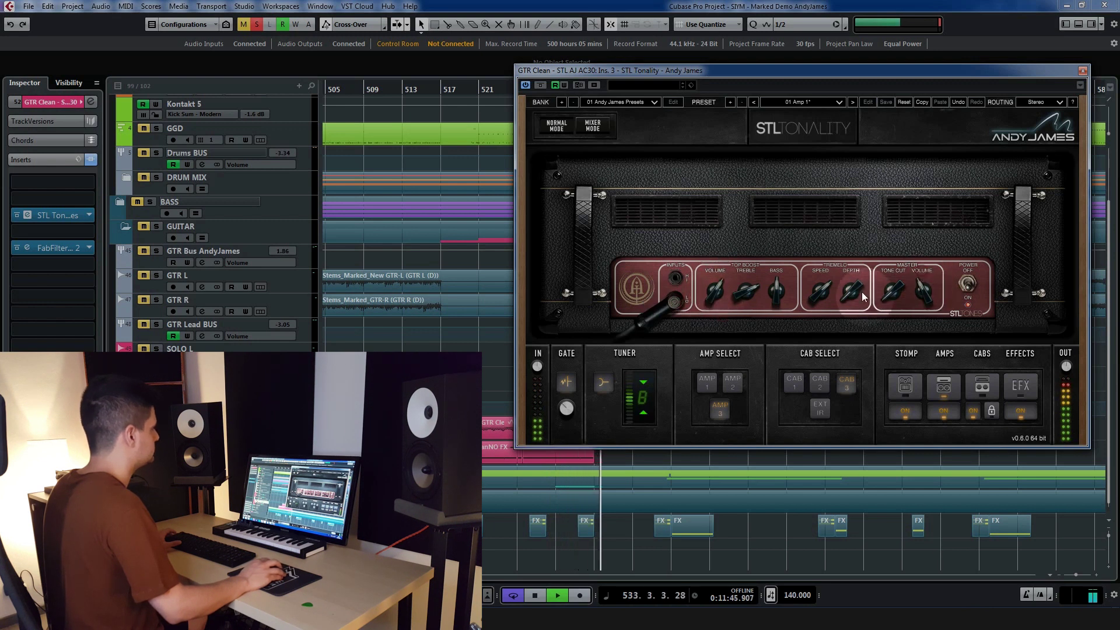
Step: Adjust Amp 3's tremolo depth and speed, tone cut and master volume on the clean guitar, and stop playback
{"action": "left_click_drag", "start_coordinate": [852, 296], "coordinate": [849, 267]}
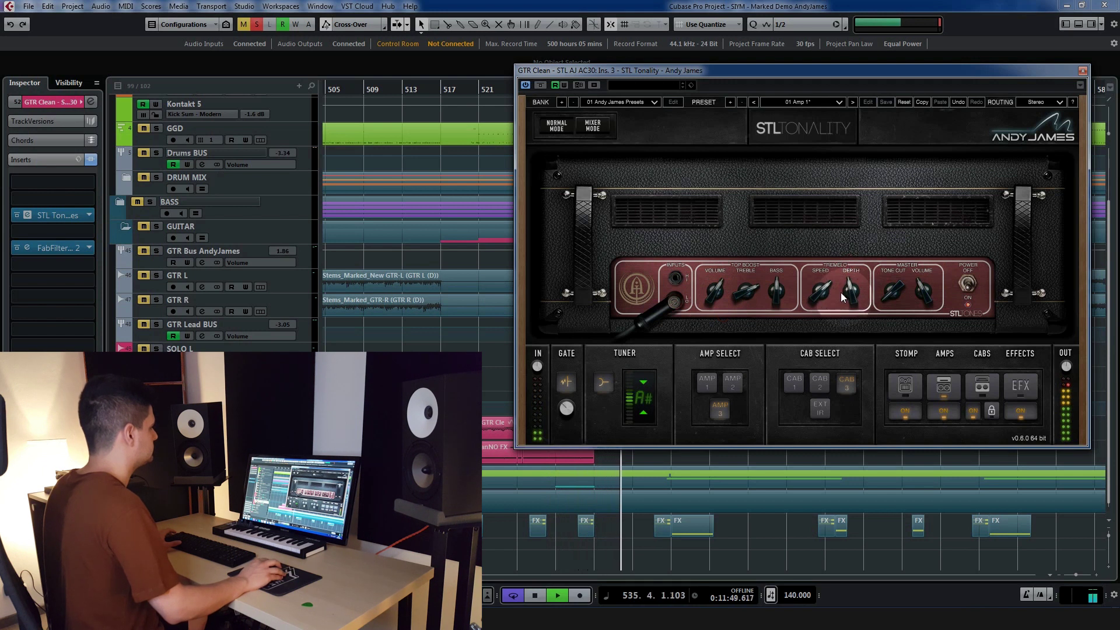
{"action": "left_click_drag", "start_coordinate": [818, 296], "coordinate": [898, 243]}
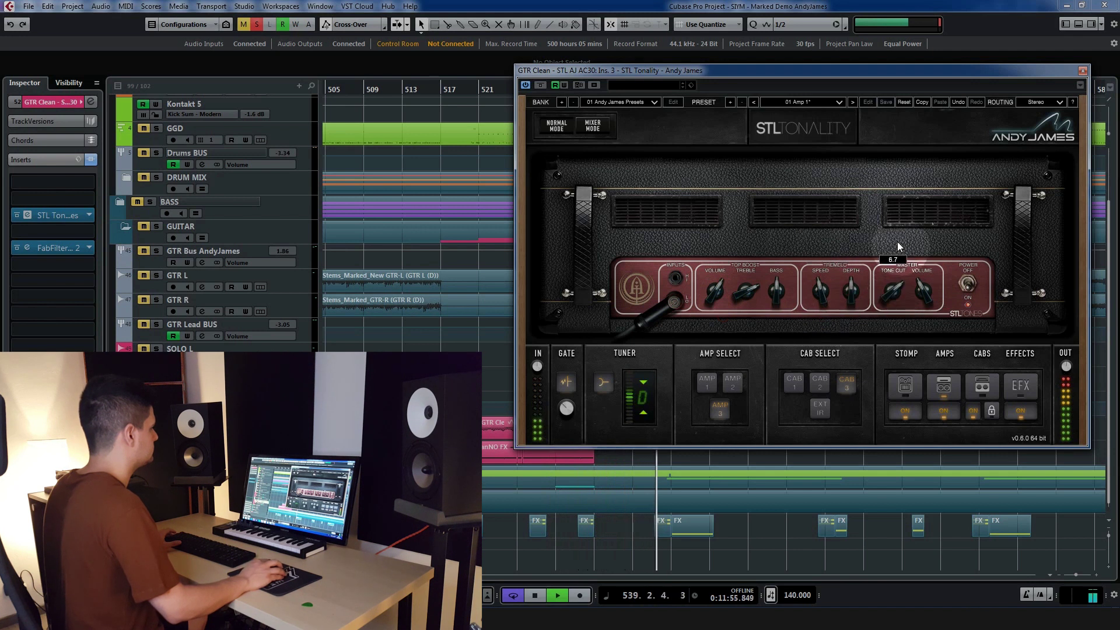
{"action": "left_click_drag", "start_coordinate": [923, 286], "coordinate": [925, 294]}
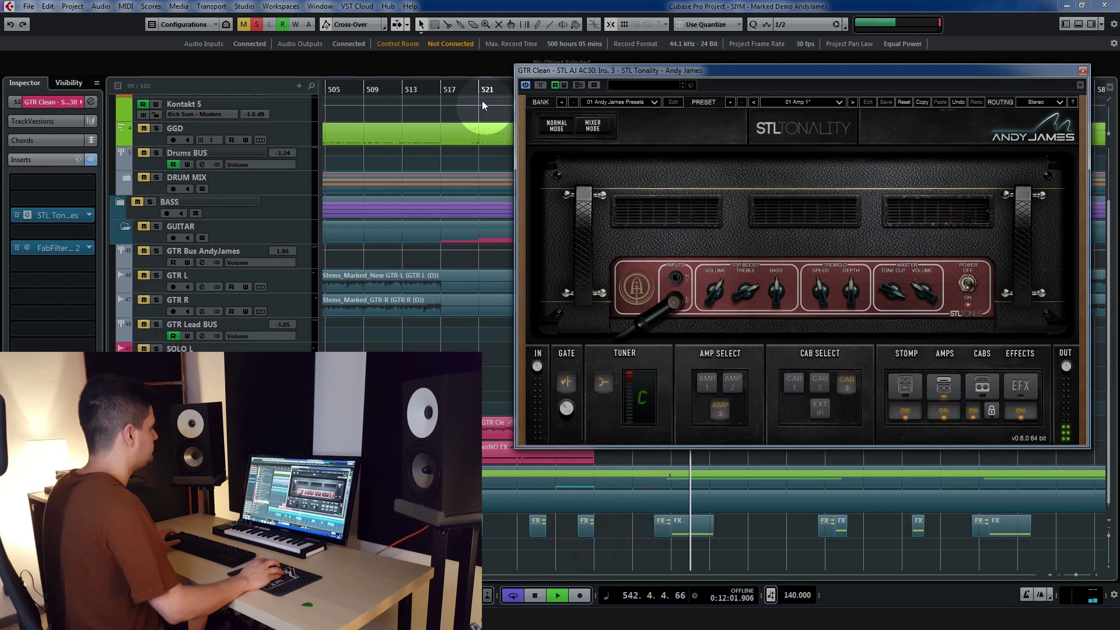
{"action": "key", "text": "space"}
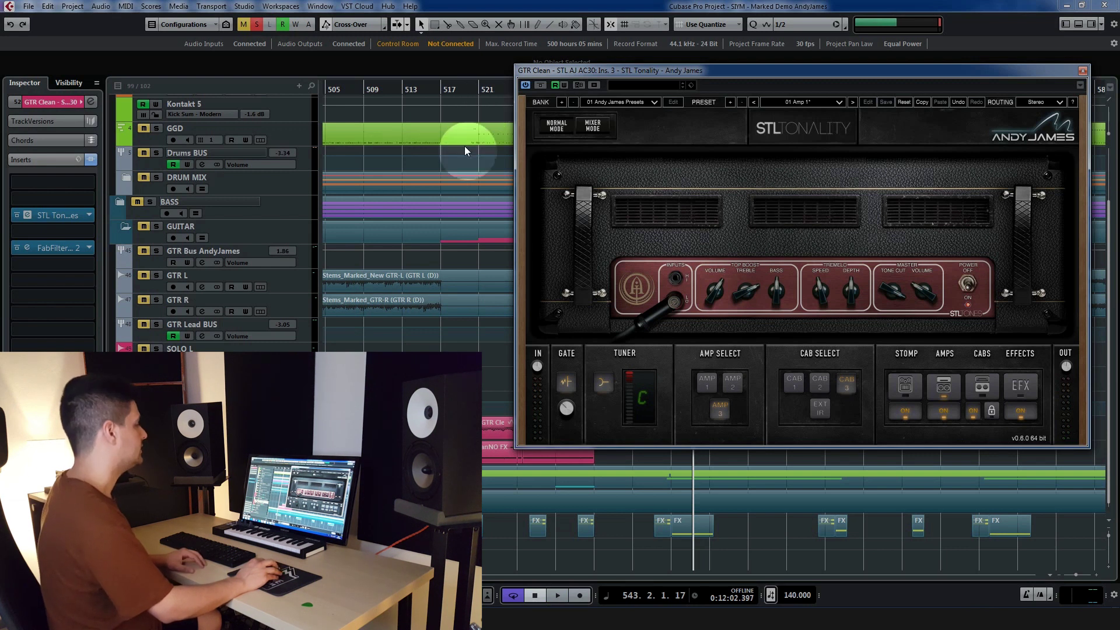
Step: Demonstrate moving Amp 3's guitar cable between its two input jacks
{"action": "left_click", "coordinate": [677, 302]}
{"action": "left_click", "coordinate": [676, 302]}
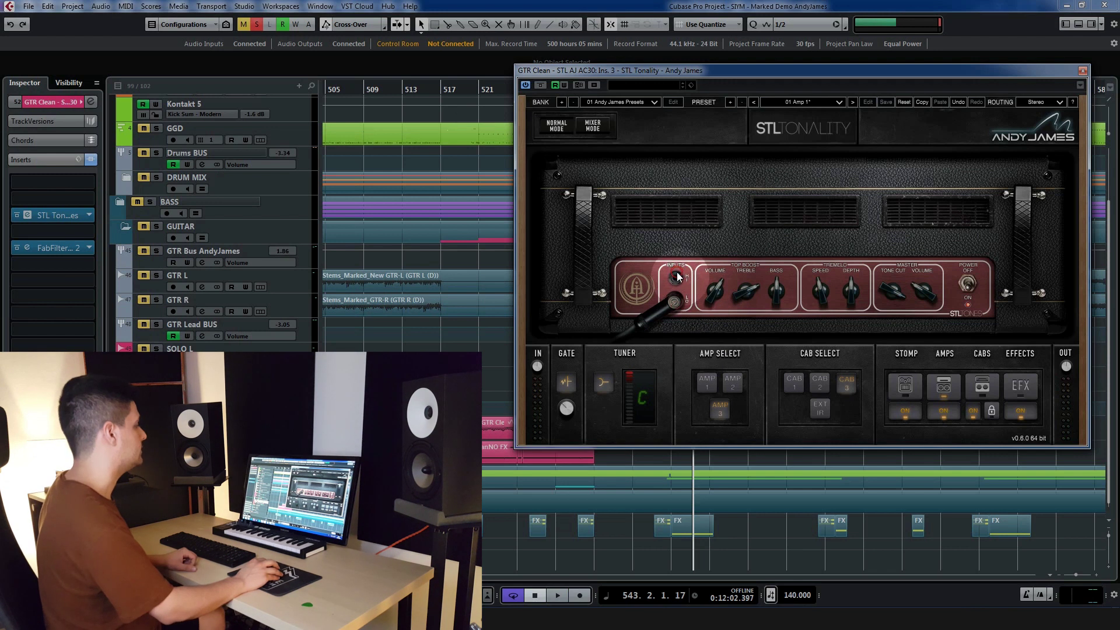
{"action": "left_click", "coordinate": [677, 279]}
{"action": "left_click", "coordinate": [677, 299]}
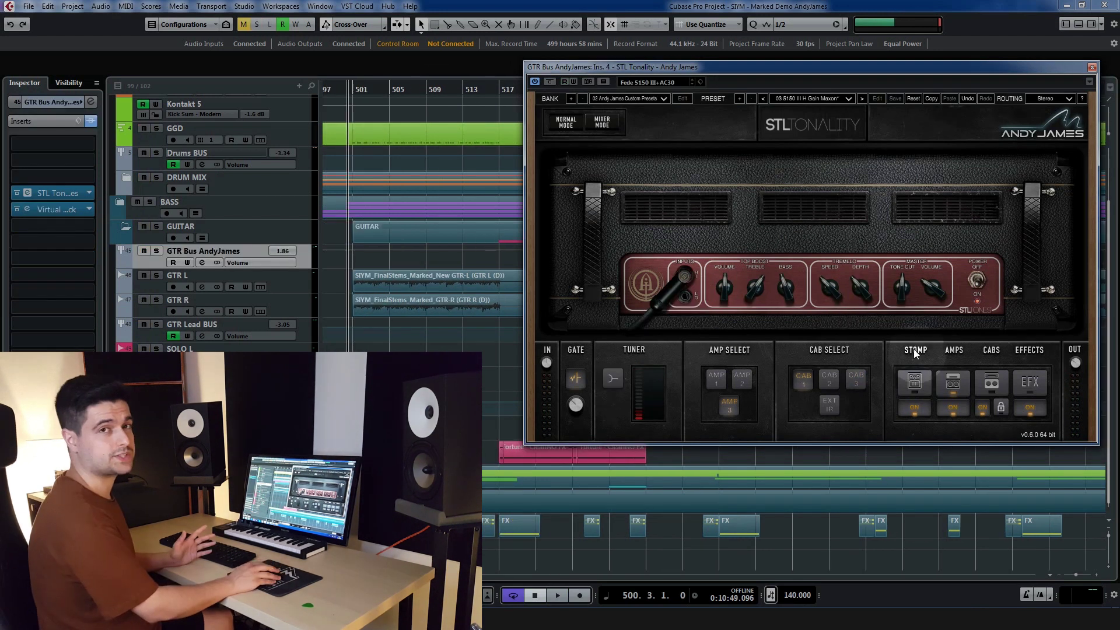
Step: Show the Revenant pedal's Shape and Focus switches, route it to the power amp, and view Amp 1 before returning to the stompboxes
{"action": "left_click", "coordinate": [913, 382]}
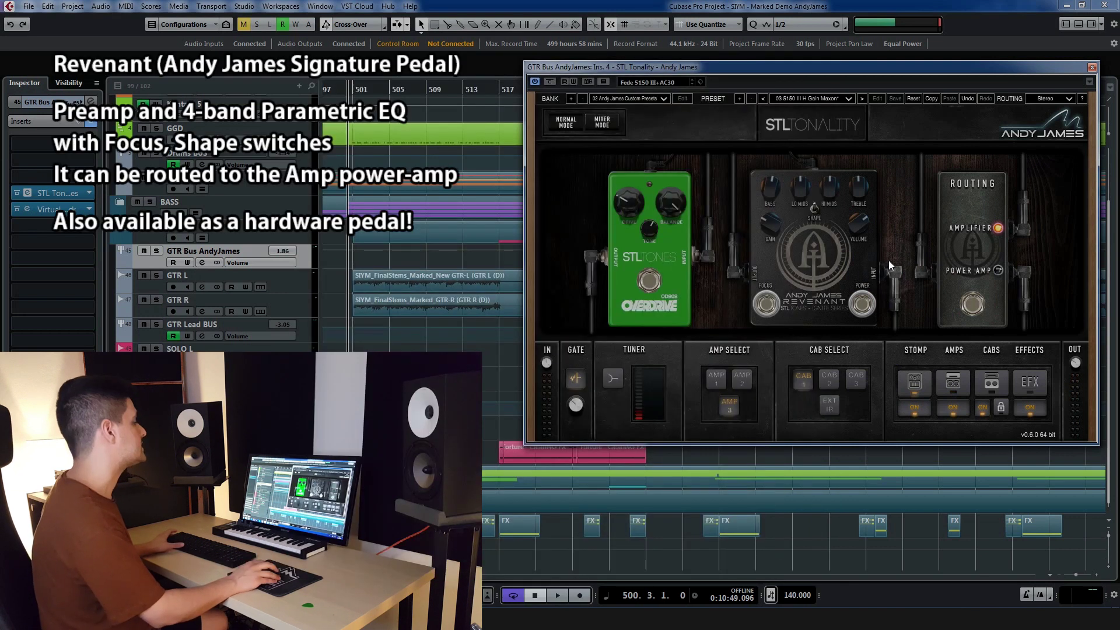
{"action": "left_click", "coordinate": [815, 208]}
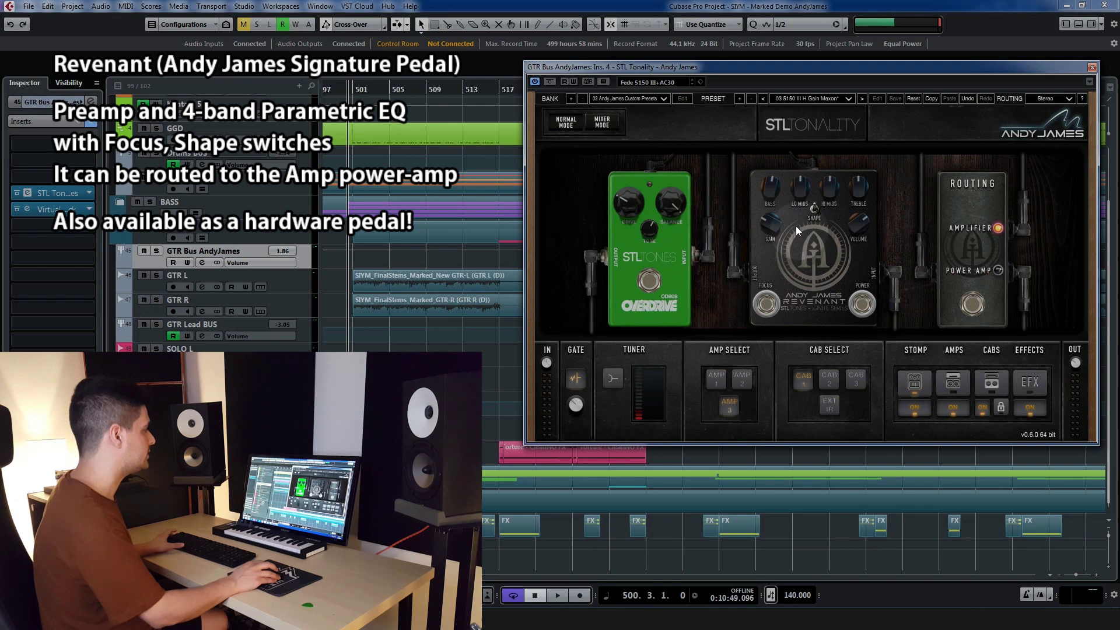
{"action": "left_click", "coordinate": [763, 304]}
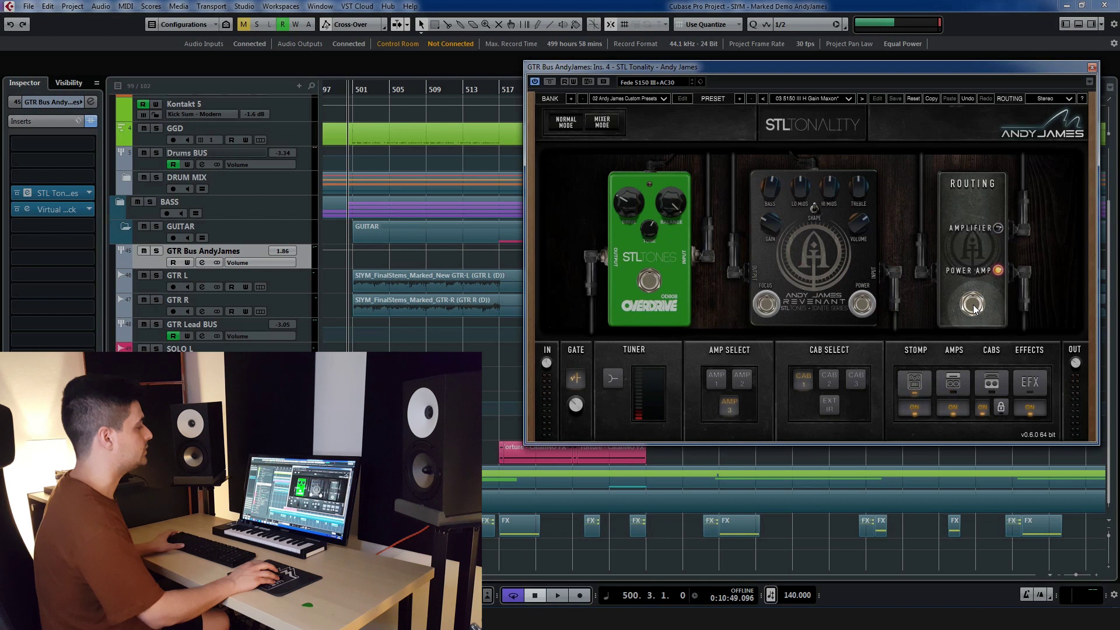
{"action": "left_click", "coordinate": [954, 382]}
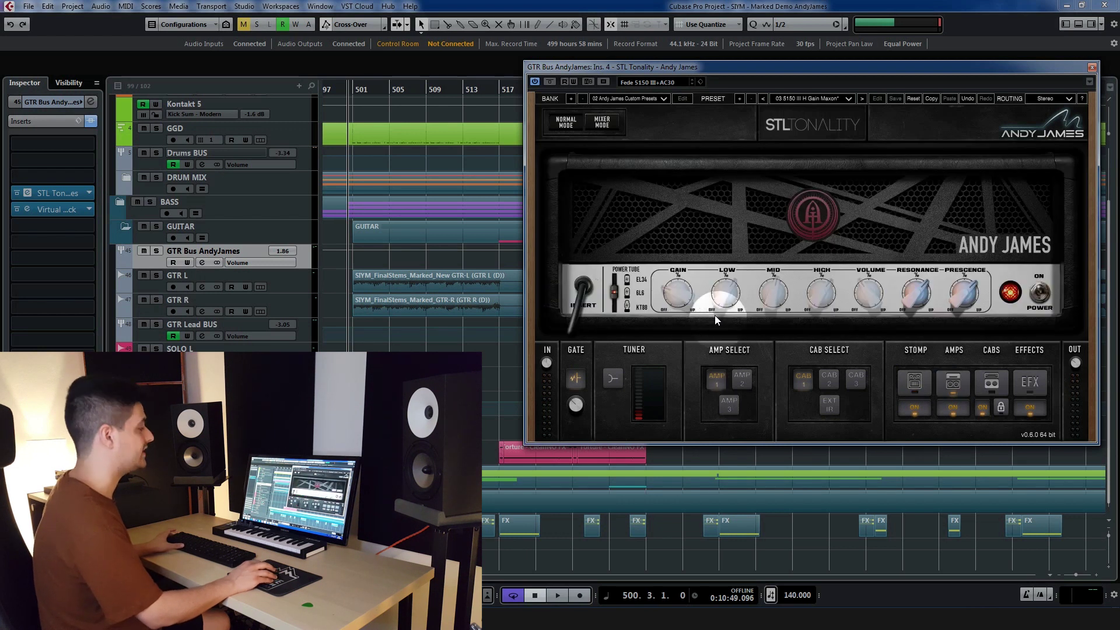
{"action": "left_click", "coordinate": [915, 382]}
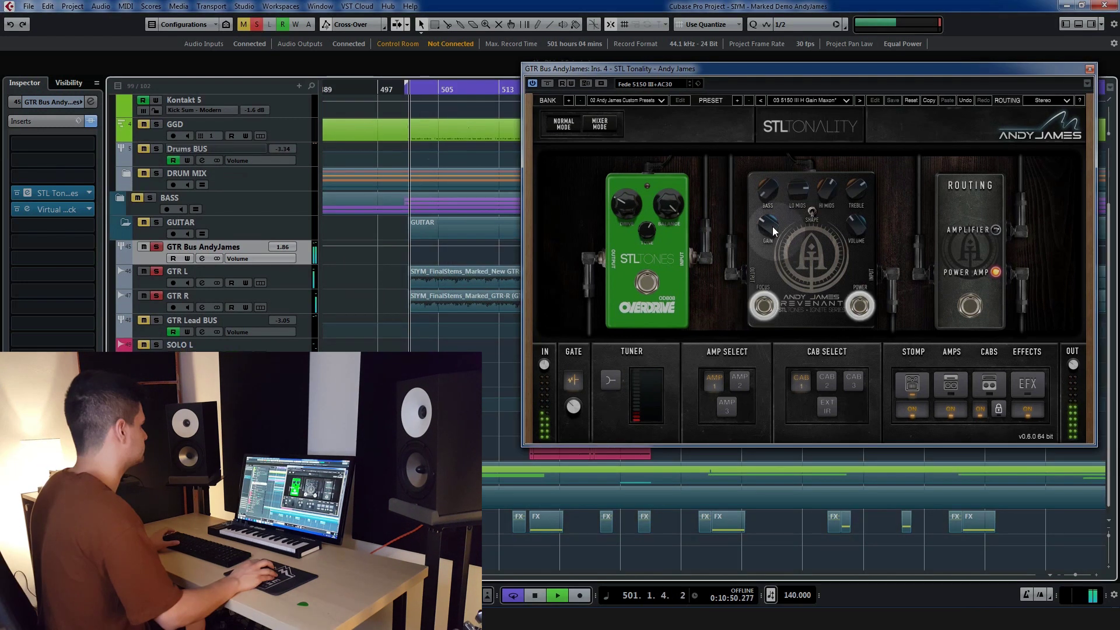
Step: Try different gain and lo-mids settings on the Revenant pedal during playback, and restart from the beginning of the guitar part
{"action": "left_click_drag", "start_coordinate": [773, 231], "coordinate": [751, 109]}
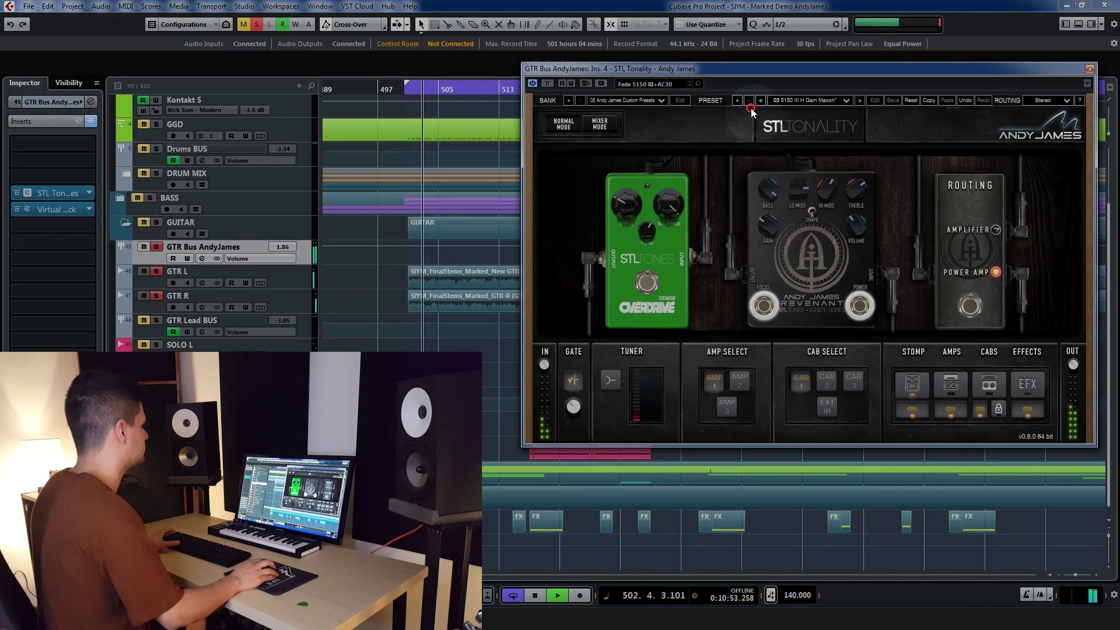
{"action": "left_click_drag", "start_coordinate": [802, 188], "coordinate": [850, 191]}
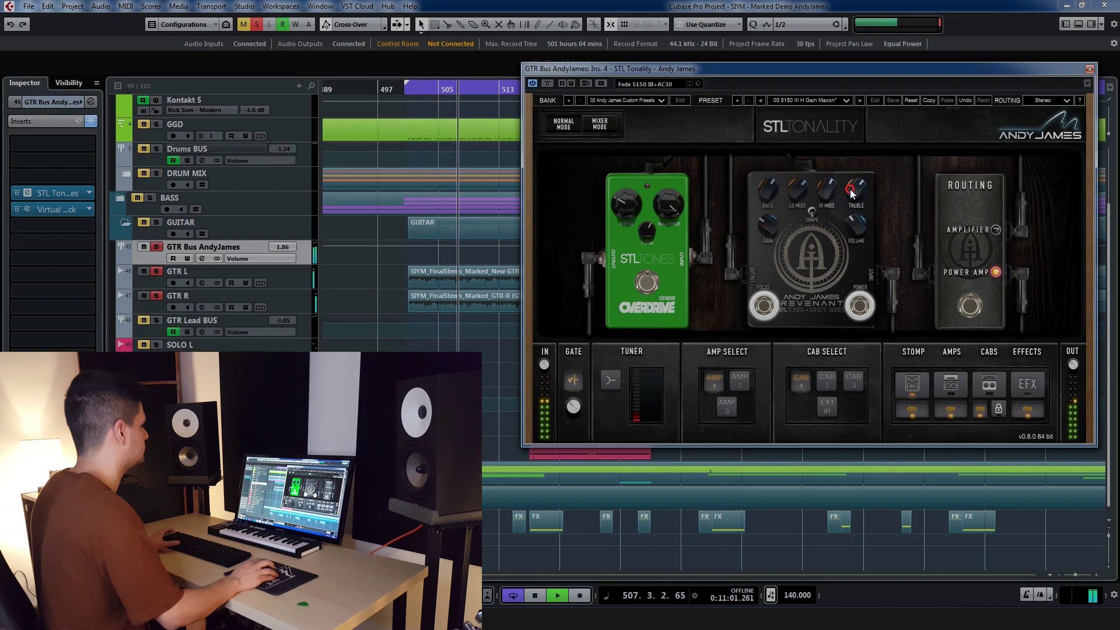
{"action": "left_click", "coordinate": [407, 90]}
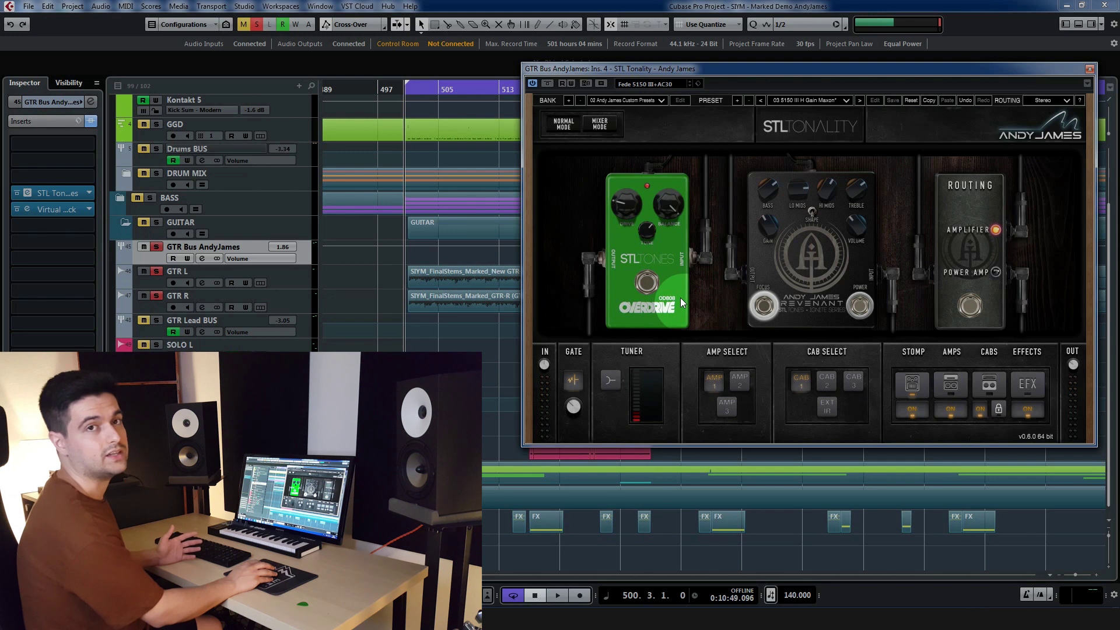
Step: Play the guitars with the Revenant routed to the amplifier and toggle the Overdrive pedal
{"action": "key", "text": "space"}
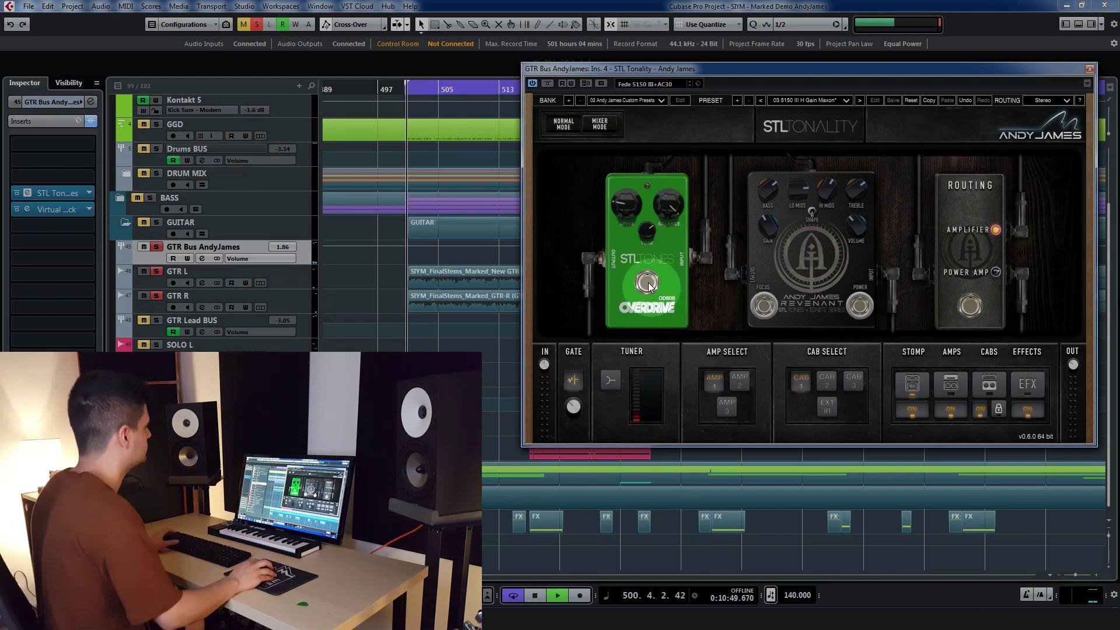
{"action": "left_click", "coordinate": [647, 284]}
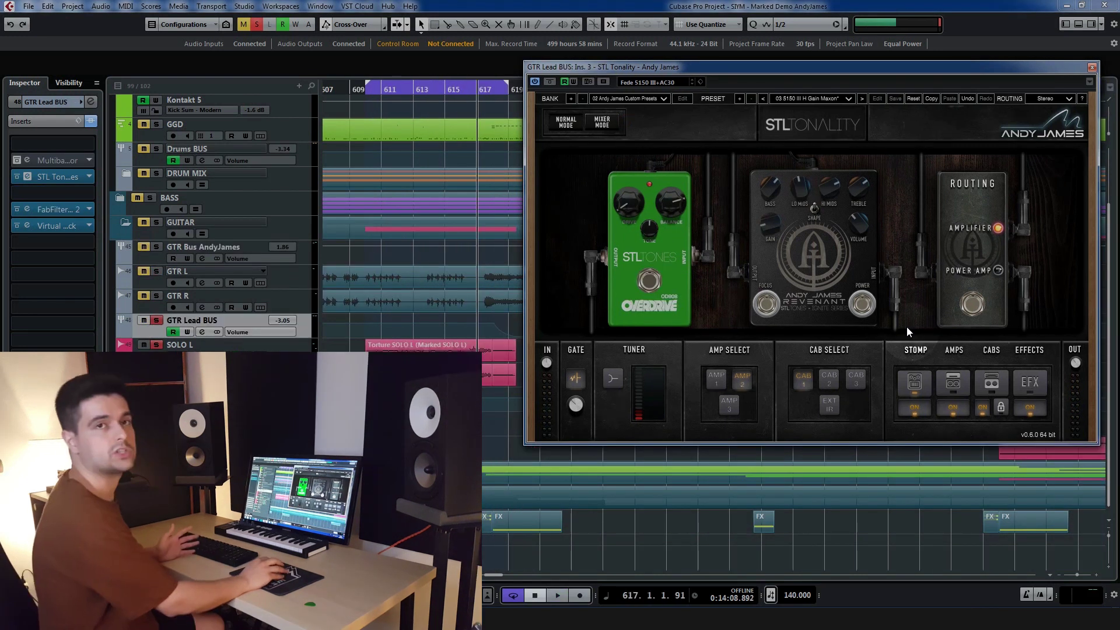
Step: Show the effects pedals on the lead guitar bus and raise the Delay pedal's wet level during playback
{"action": "left_click", "coordinate": [1029, 382]}
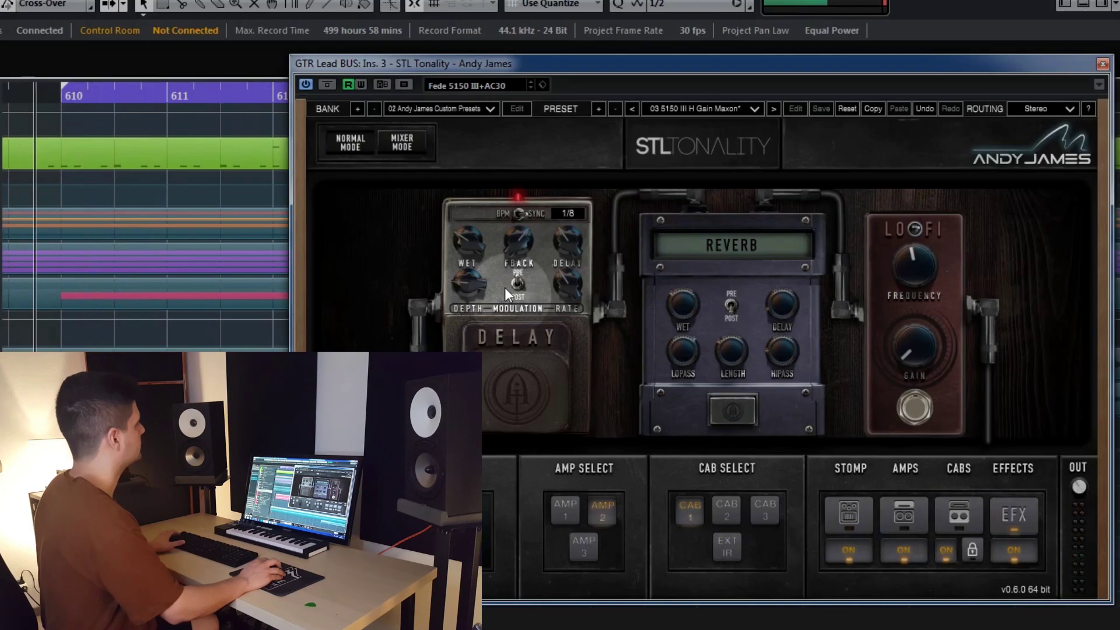
{"action": "left_click", "coordinate": [514, 285]}
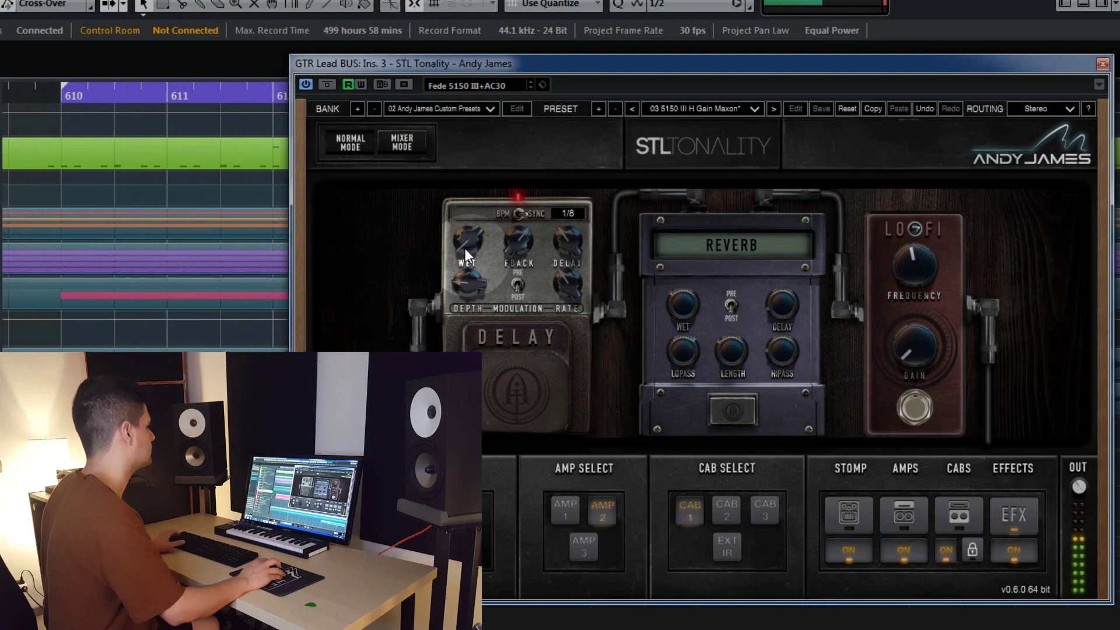
{"action": "left_click_drag", "start_coordinate": [465, 249], "coordinate": [454, 167]}
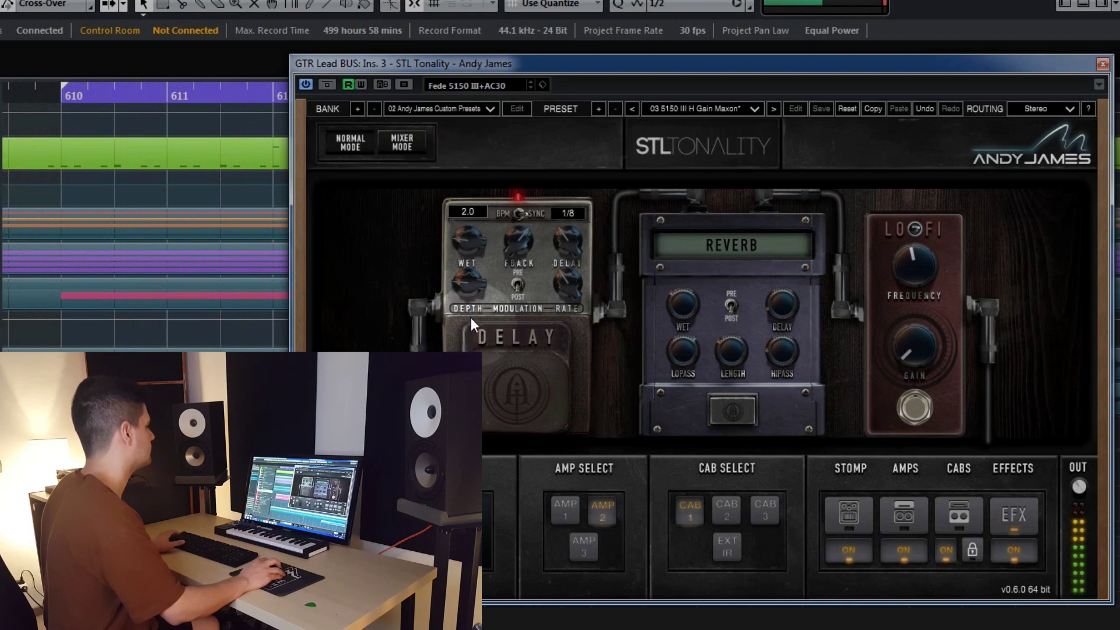
Step: Try different feedback, wet and modulation depth settings on the lead guitar's Delay pedal during playback, taking the wet level up to 83%
{"action": "left_click_drag", "start_coordinate": [522, 242], "coordinate": [522, 282]}
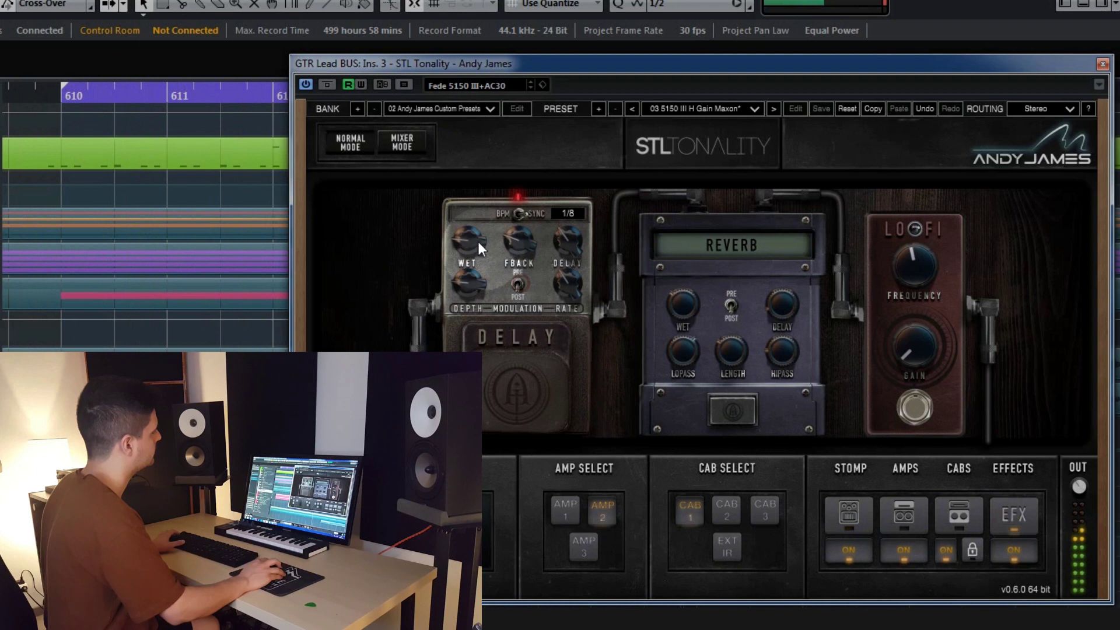
{"action": "left_click_drag", "start_coordinate": [478, 241], "coordinate": [474, 236]}
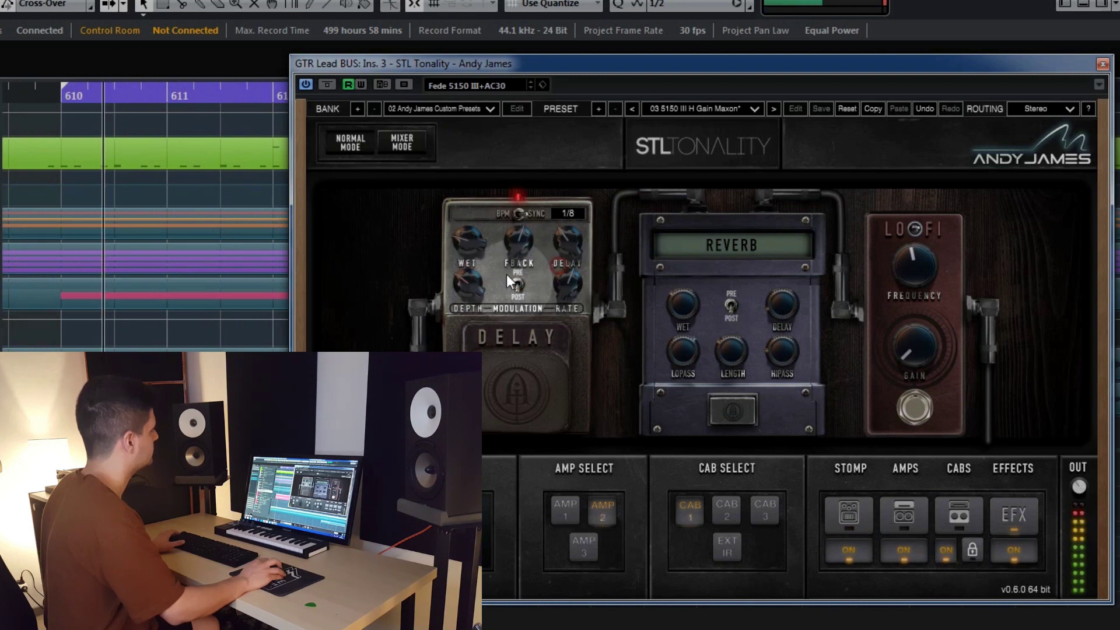
{"action": "left_click", "coordinate": [466, 282]}
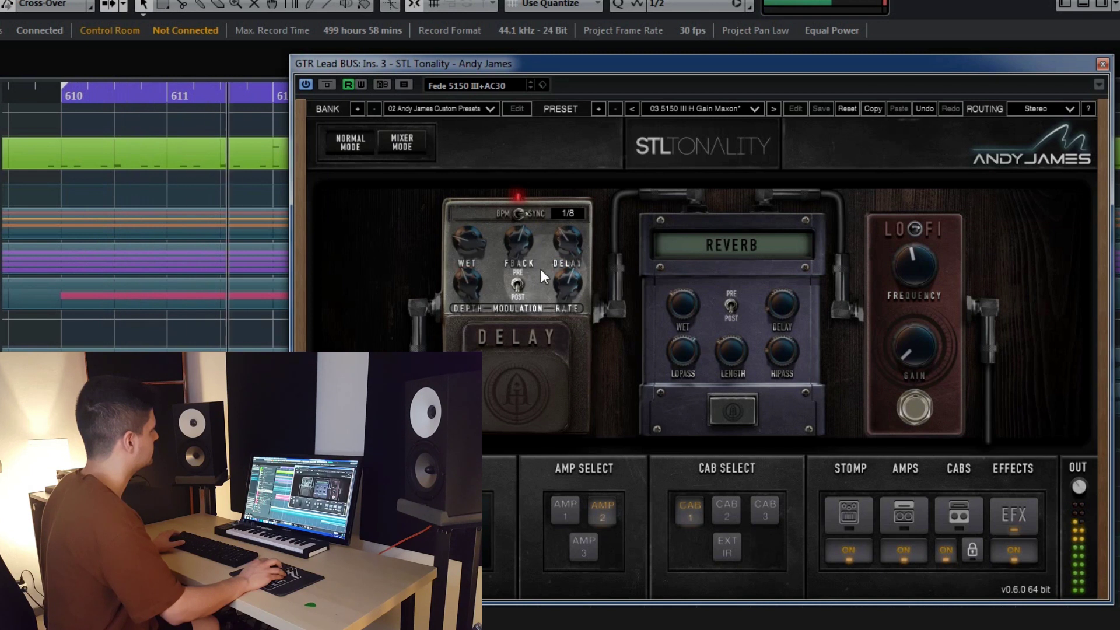
{"action": "left_click_drag", "start_coordinate": [464, 285], "coordinate": [465, 306]}
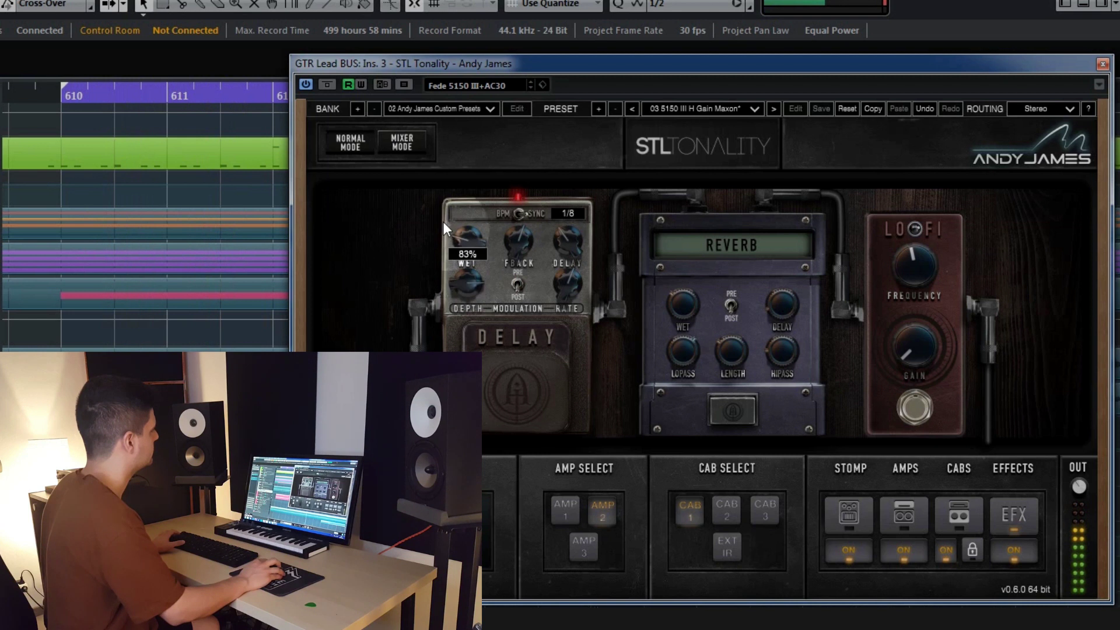
{"action": "left_click_drag", "start_coordinate": [461, 221], "coordinate": [463, 299]}
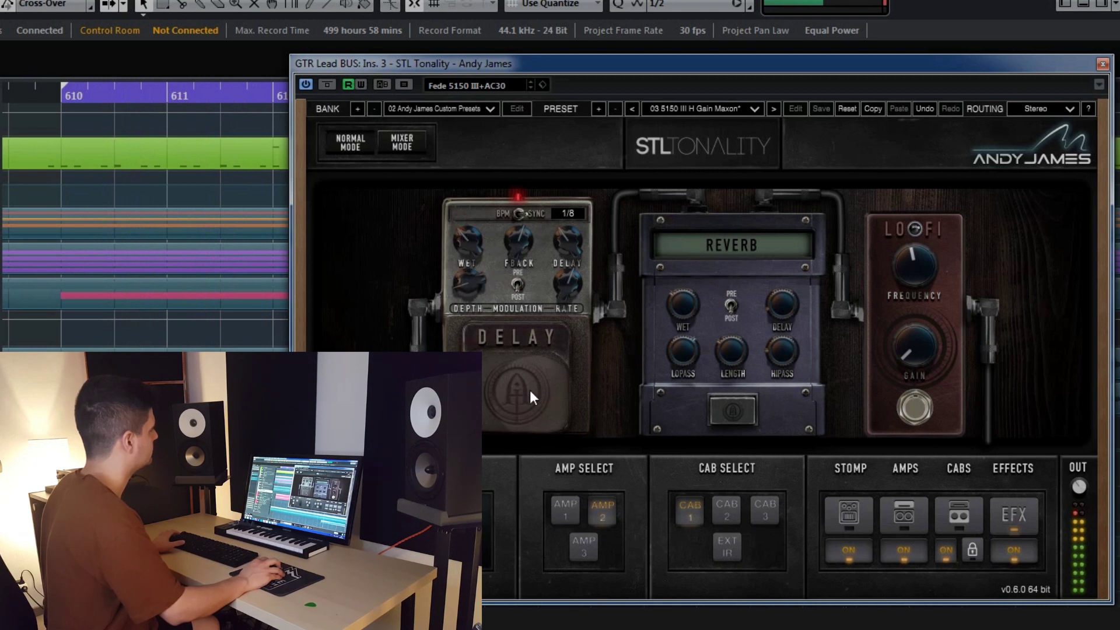
Step: Swap the Delay pedal for the Reverb pedal and try different reverb wet and delay settings during playback
{"action": "left_click", "coordinate": [732, 409]}
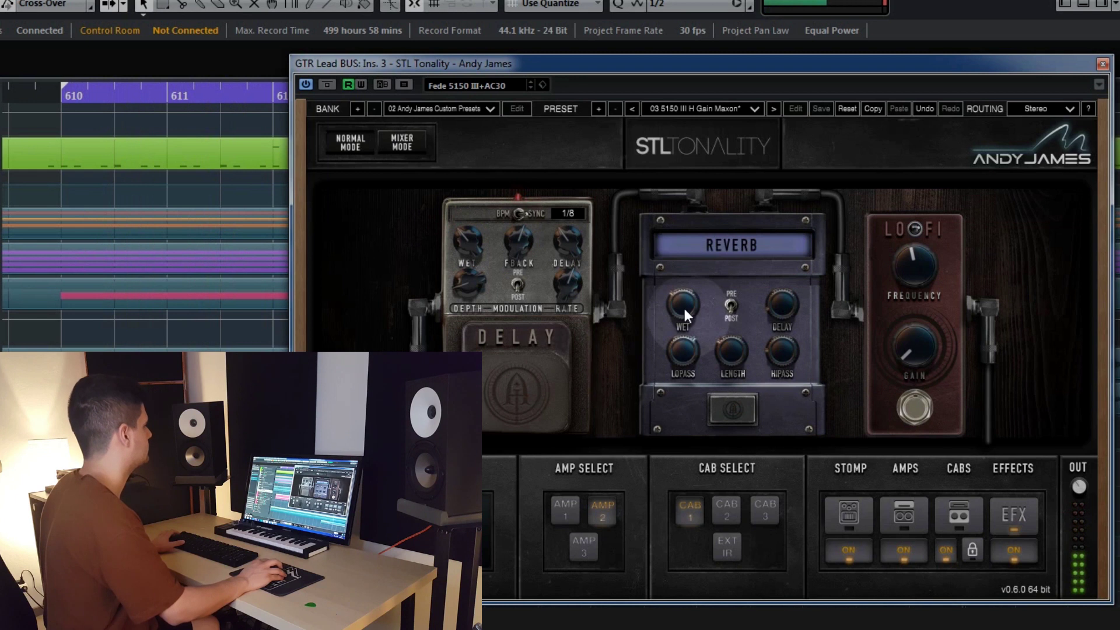
{"action": "left_click_drag", "start_coordinate": [685, 310], "coordinate": [684, 386]}
{"action": "left_click_drag", "start_coordinate": [683, 310], "coordinate": [686, 377]}
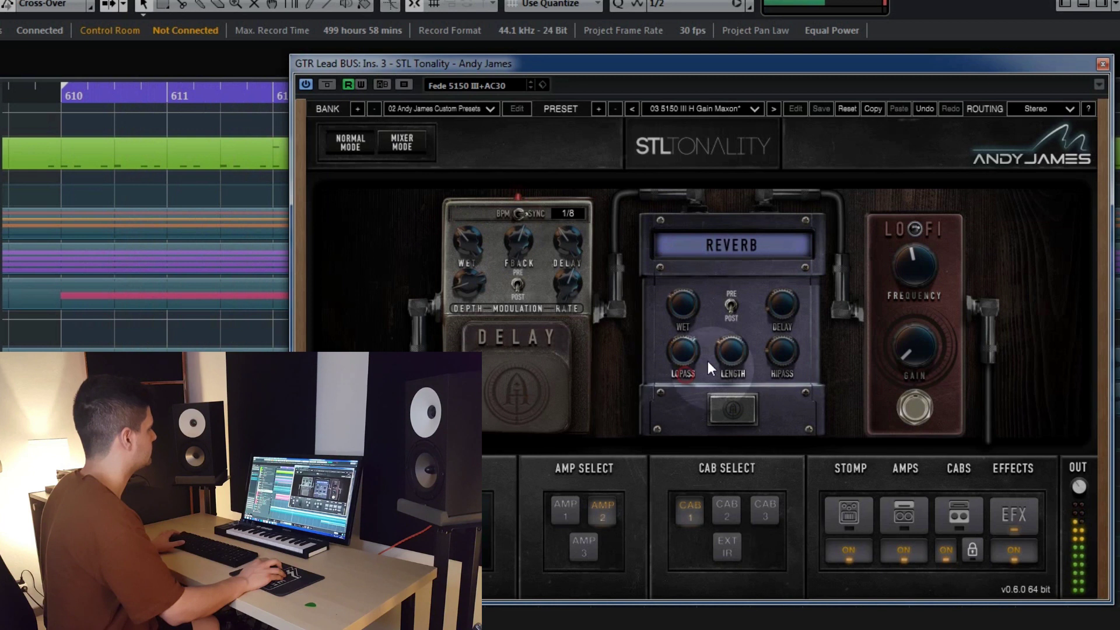
{"action": "mouse_move", "coordinate": [779, 311]}
{"action": "left_mouse_down"}
{"action": "mouse_move", "coordinate": [782, 296]}
{"action": "mouse_move", "coordinate": [782, 317]}
{"action": "left_mouse_up"}
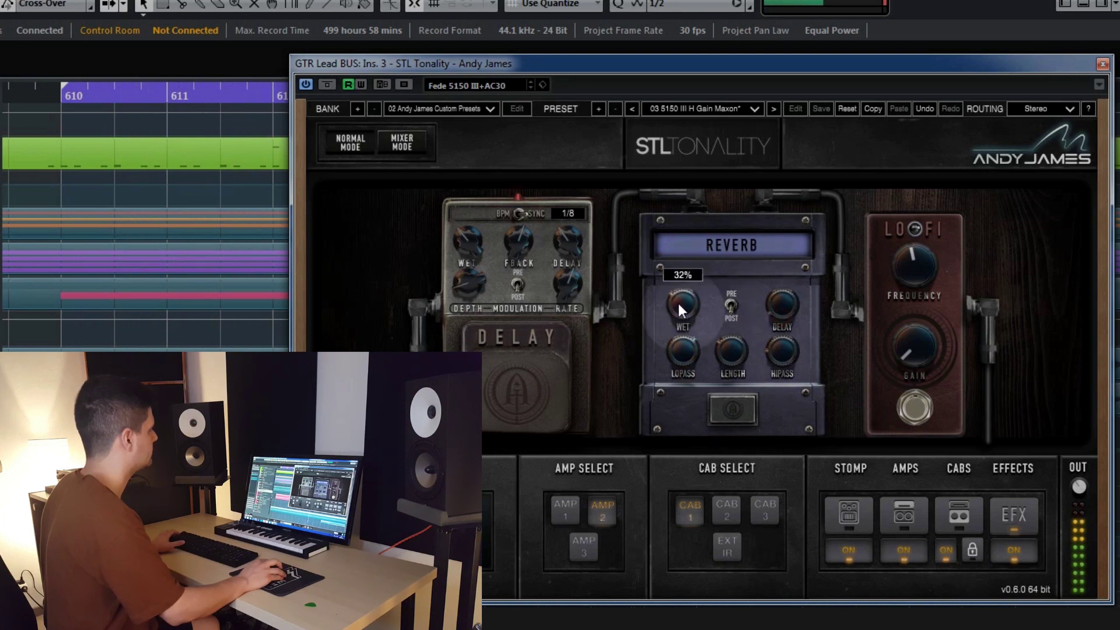
Step: Adjust the Reverb pedal's lopass, hipass and length, and try its pre/post switch
{"action": "left_click_drag", "start_coordinate": [685, 356], "coordinate": [684, 340]}
{"action": "left_click_drag", "start_coordinate": [777, 349], "coordinate": [778, 353]}
{"action": "left_click_drag", "start_coordinate": [681, 356], "coordinate": [735, 398]}
{"action": "left_click_drag", "start_coordinate": [729, 356], "coordinate": [705, 268]}
{"action": "left_click", "coordinate": [730, 308]}
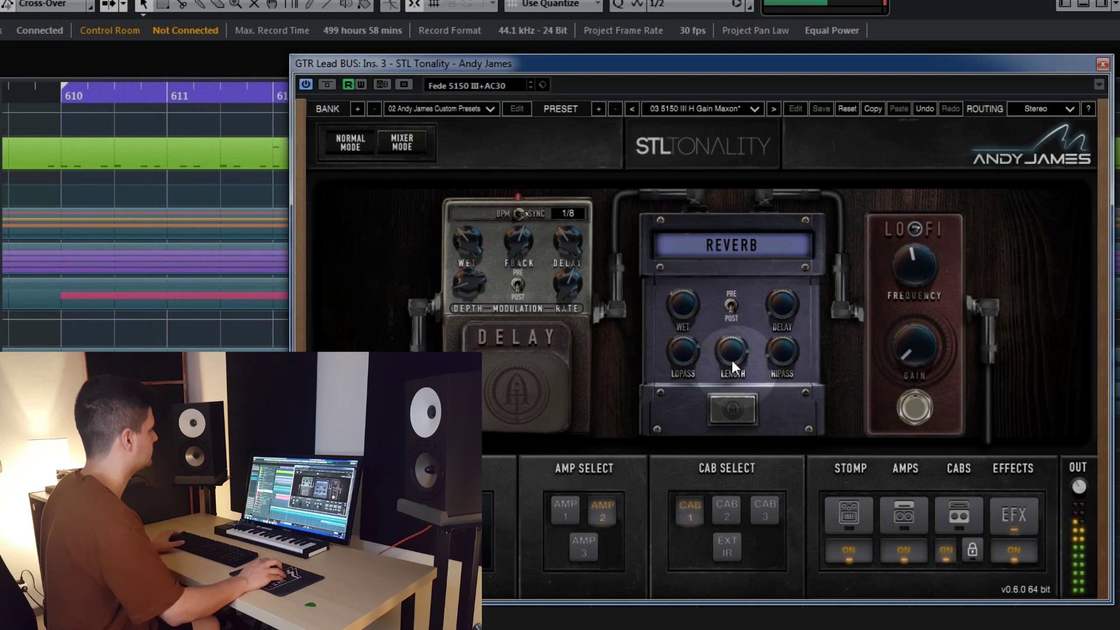
Step: Fine-tune the reverb's wet level and length, and combine it with the Delay pedal, adjusting the delay's wet level
{"action": "left_click_drag", "start_coordinate": [677, 312], "coordinate": [678, 307]}
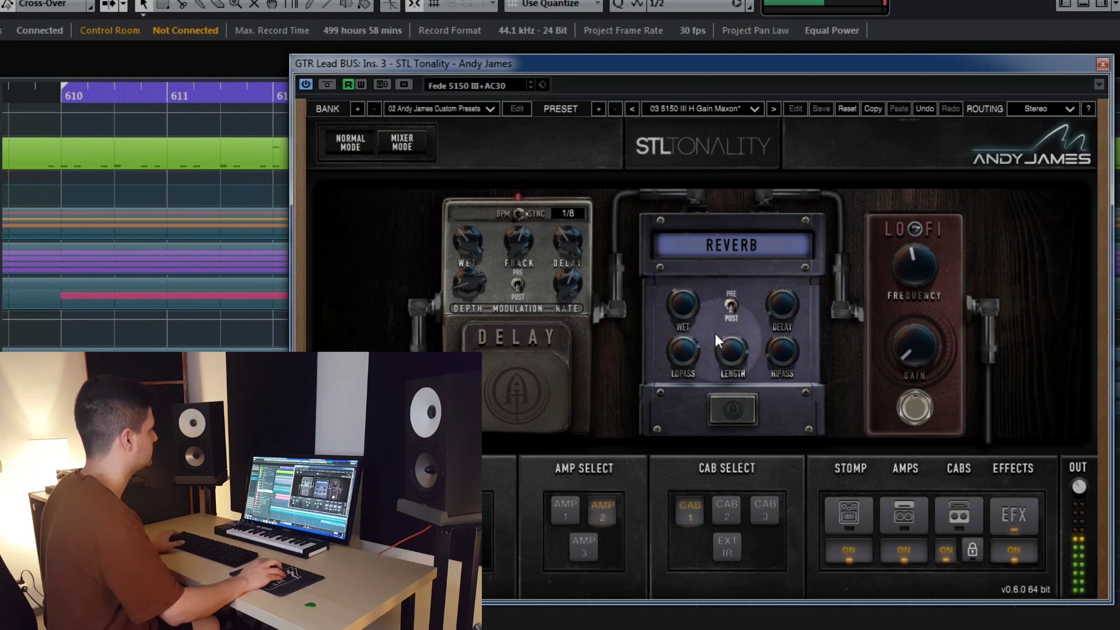
{"action": "left_click_drag", "start_coordinate": [723, 353], "coordinate": [726, 411]}
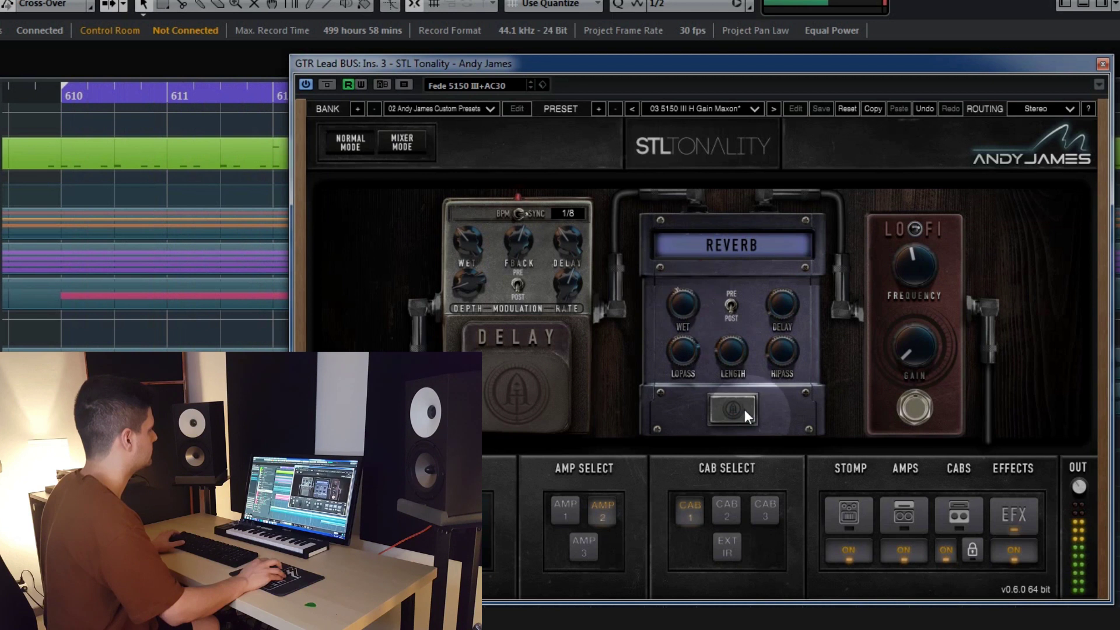
{"action": "left_click", "coordinate": [522, 406]}
{"action": "left_click_drag", "start_coordinate": [471, 245], "coordinate": [471, 250]}
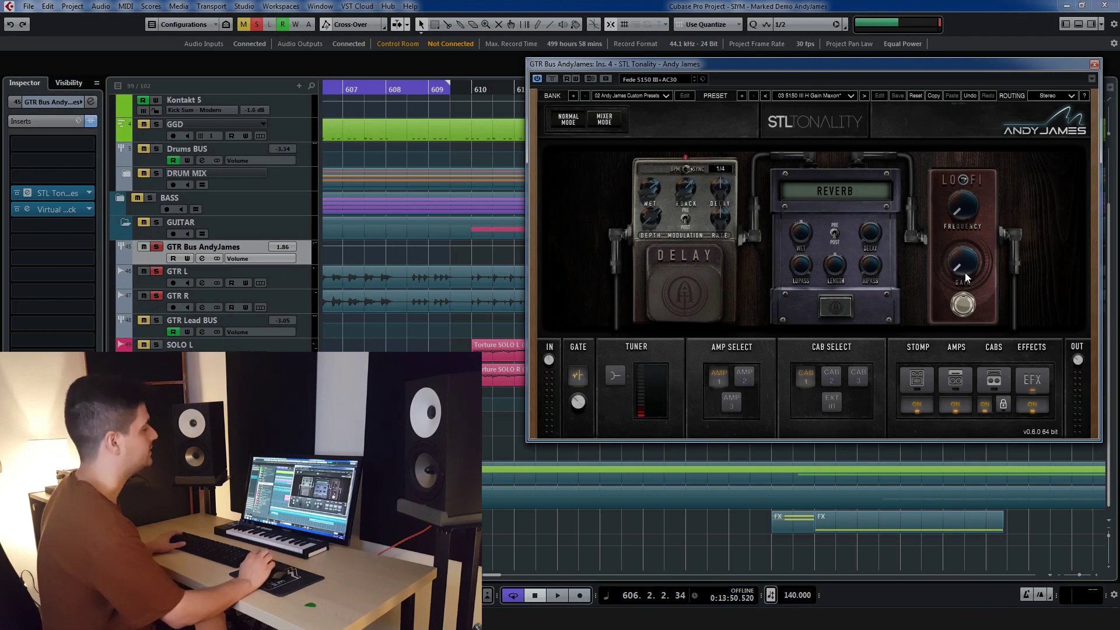
Step: Play the rhythm guitar bus, toggle the Lo-Fi pedal, and try different gain settings and frequencies between 0.0 and 10.0
{"action": "key", "text": "space"}
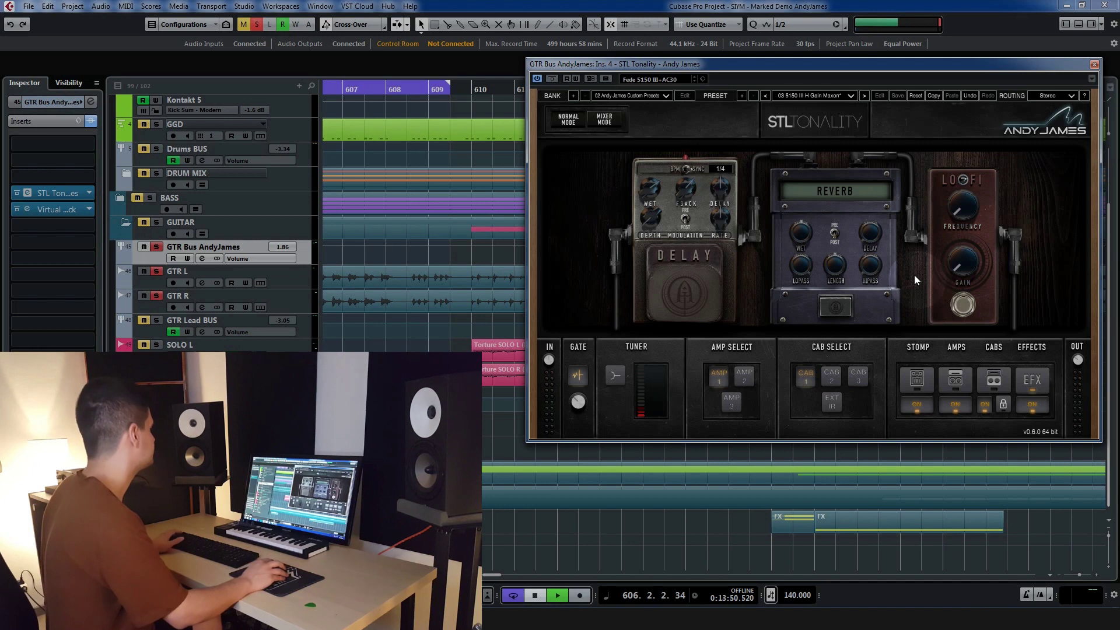
{"action": "left_click", "coordinate": [962, 306]}
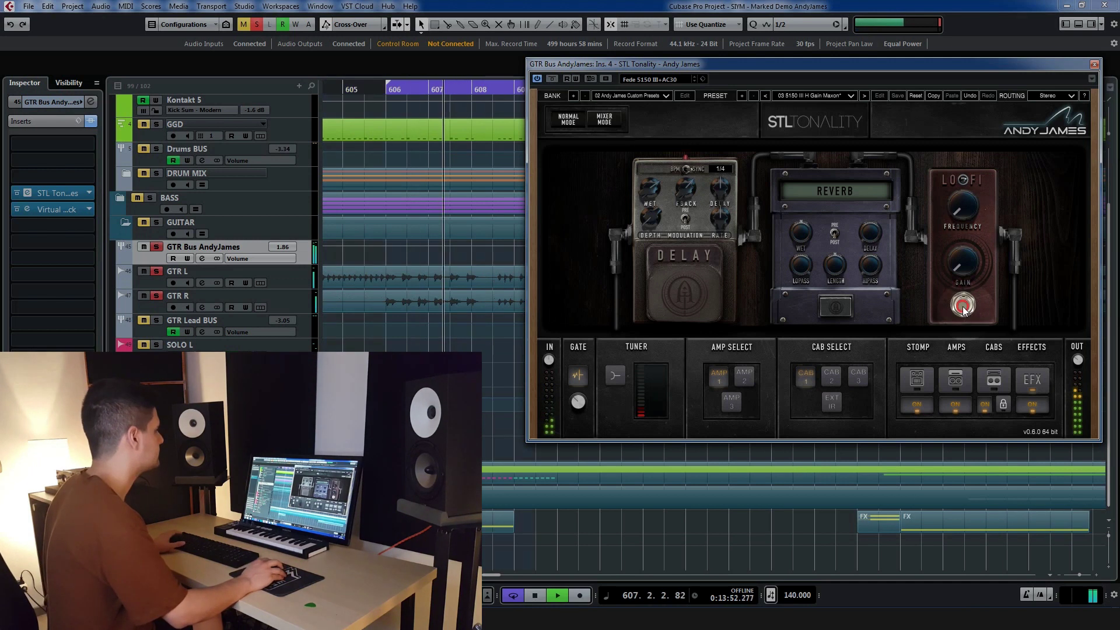
{"action": "left_click", "coordinate": [962, 305]}
{"action": "mouse_move", "coordinate": [960, 201]}
{"action": "left_mouse_down"}
{"action": "mouse_move", "coordinate": [953, 124]}
{"action": "mouse_move", "coordinate": [958, 208]}
{"action": "left_mouse_up"}
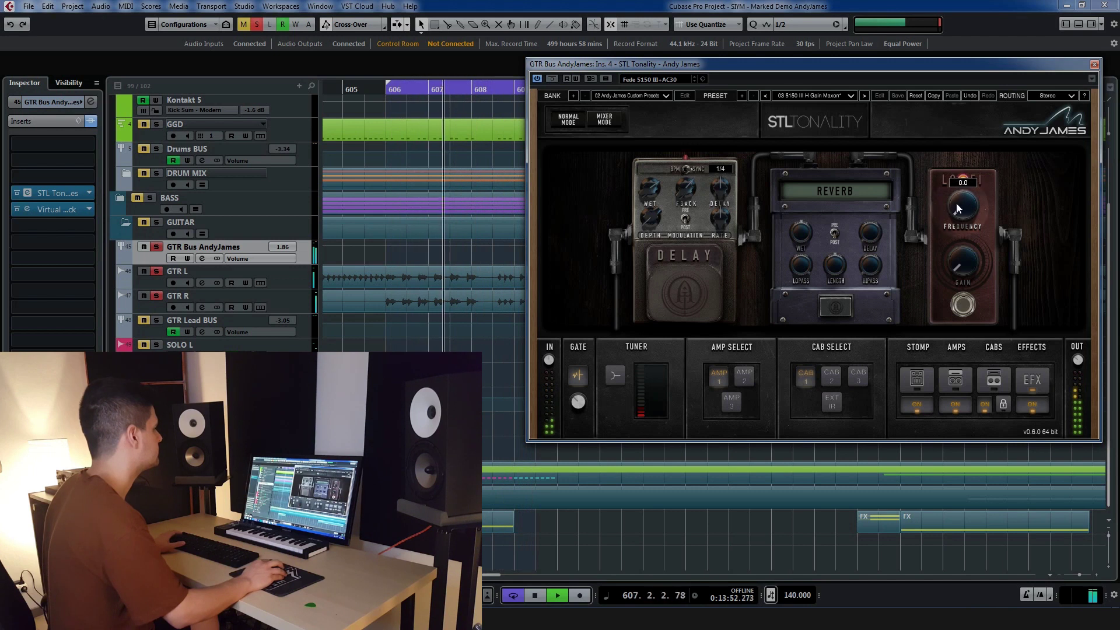
{"action": "left_click_drag", "start_coordinate": [965, 268], "coordinate": [956, 123]}
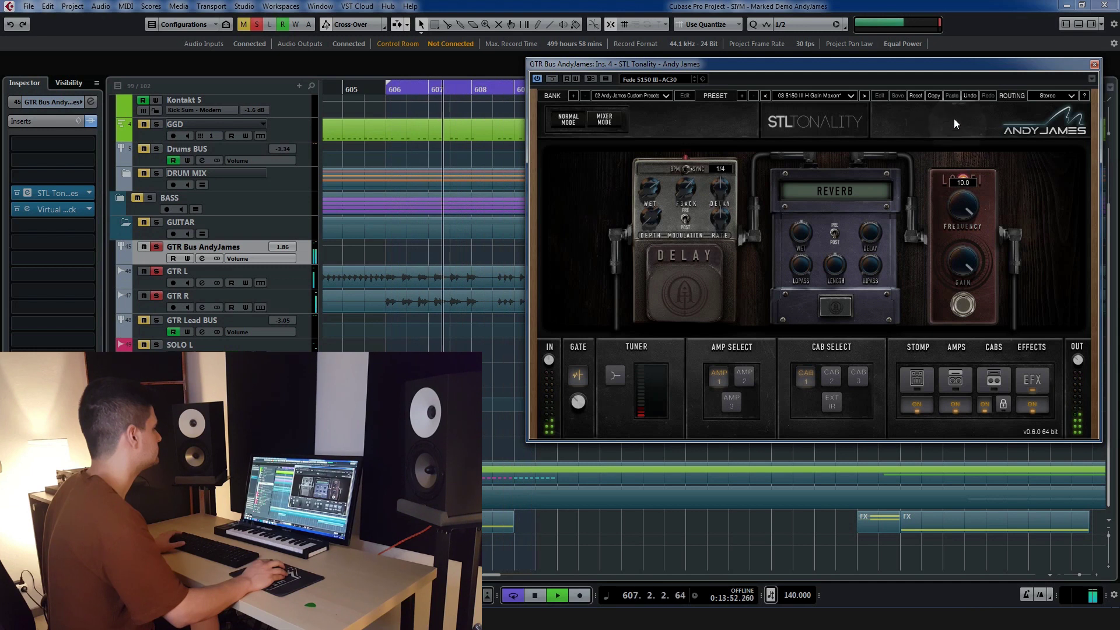
{"action": "left_click_drag", "start_coordinate": [968, 252], "coordinate": [985, 357]}
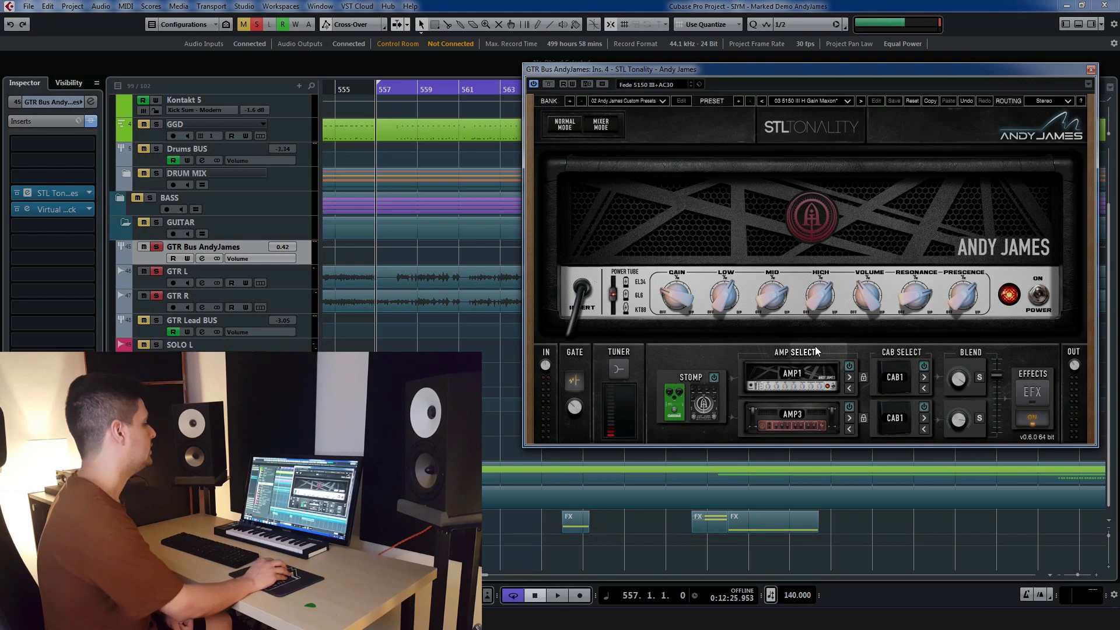
Step: Audition the dual-amp setup in mixer mode by switching Amp 1 and Amp 3 off and on in turn during playback
{"action": "left_click", "coordinate": [811, 407]}
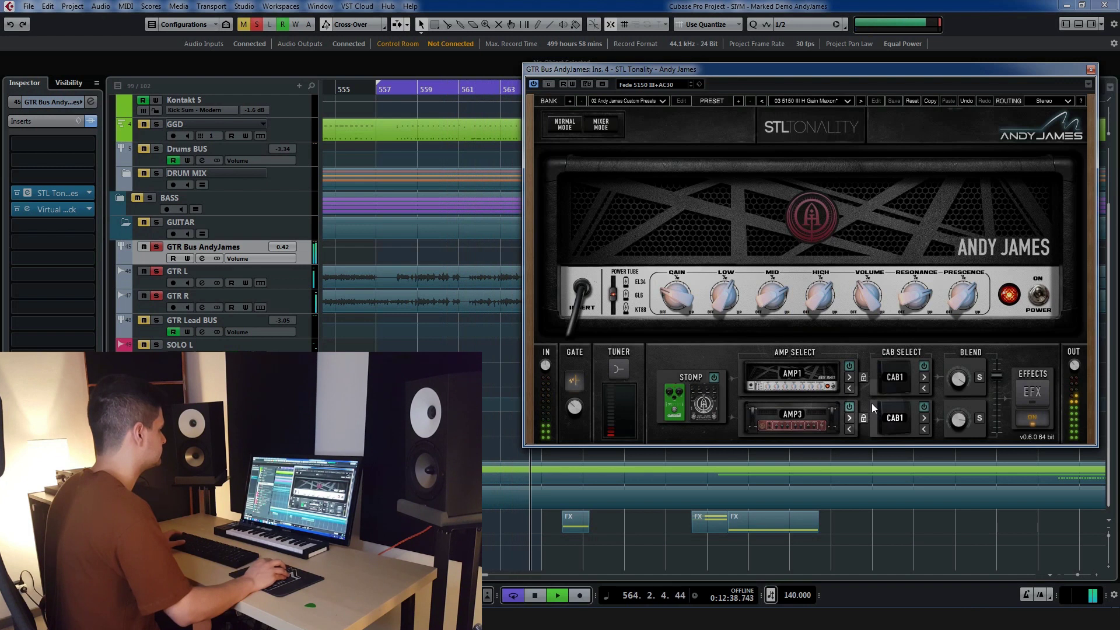
{"action": "left_click", "coordinate": [849, 365]}
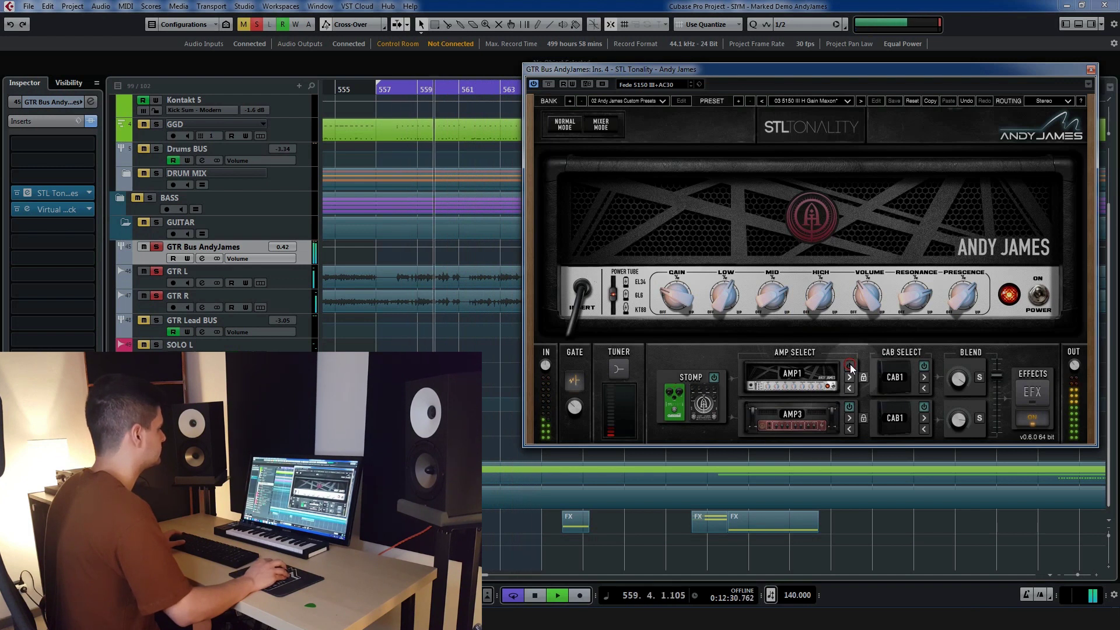
{"action": "left_click", "coordinate": [850, 366]}
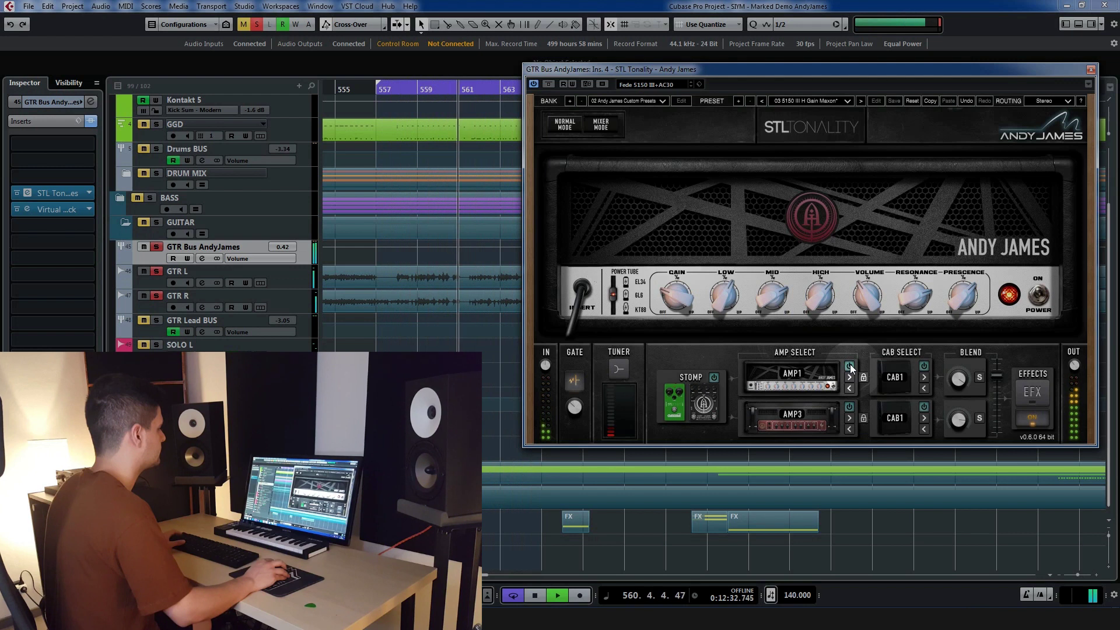
{"action": "left_click", "coordinate": [850, 406]}
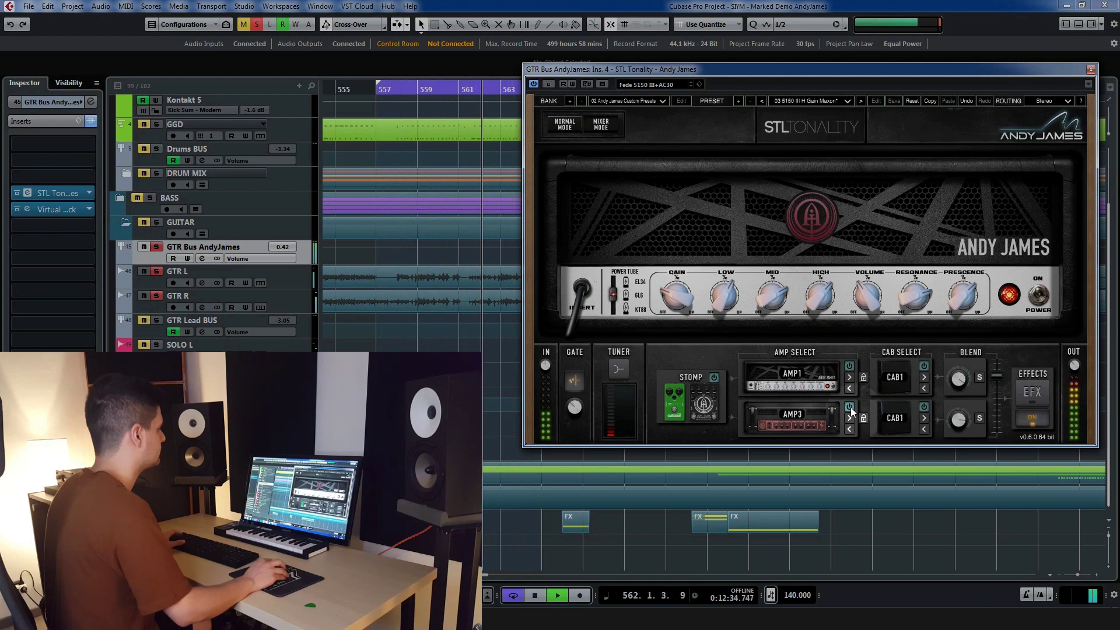
{"action": "left_click", "coordinate": [849, 407]}
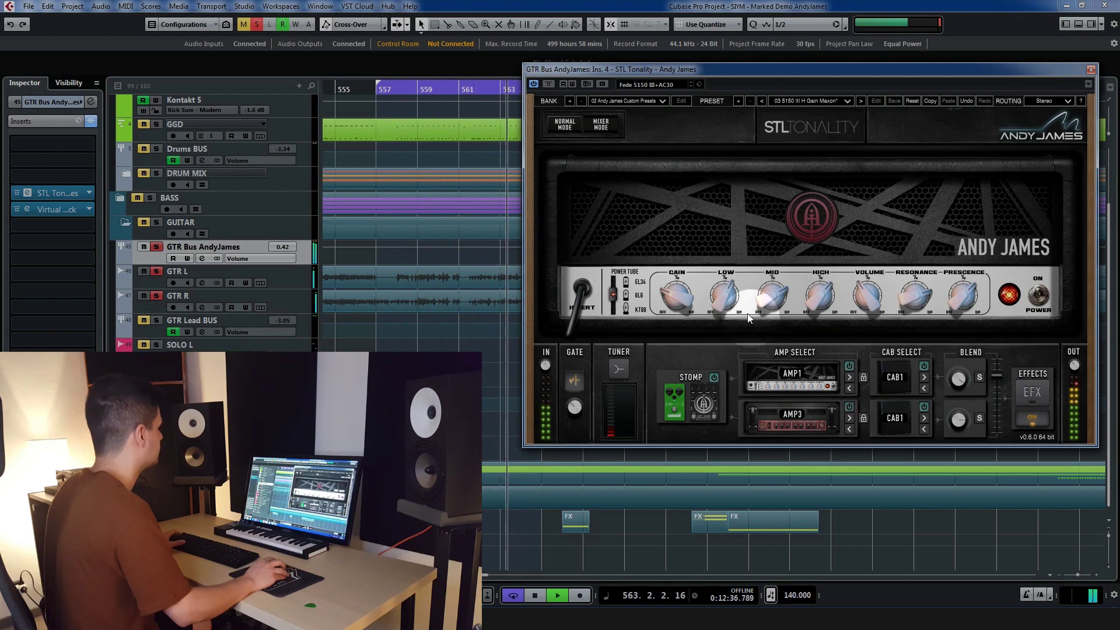
Step: Clear all track solos, replay the section from bar 557 with the full mix, and toggle Amp 3 off and on
{"action": "left_click", "coordinate": [393, 109]}
{"action": "key", "text": "space"}
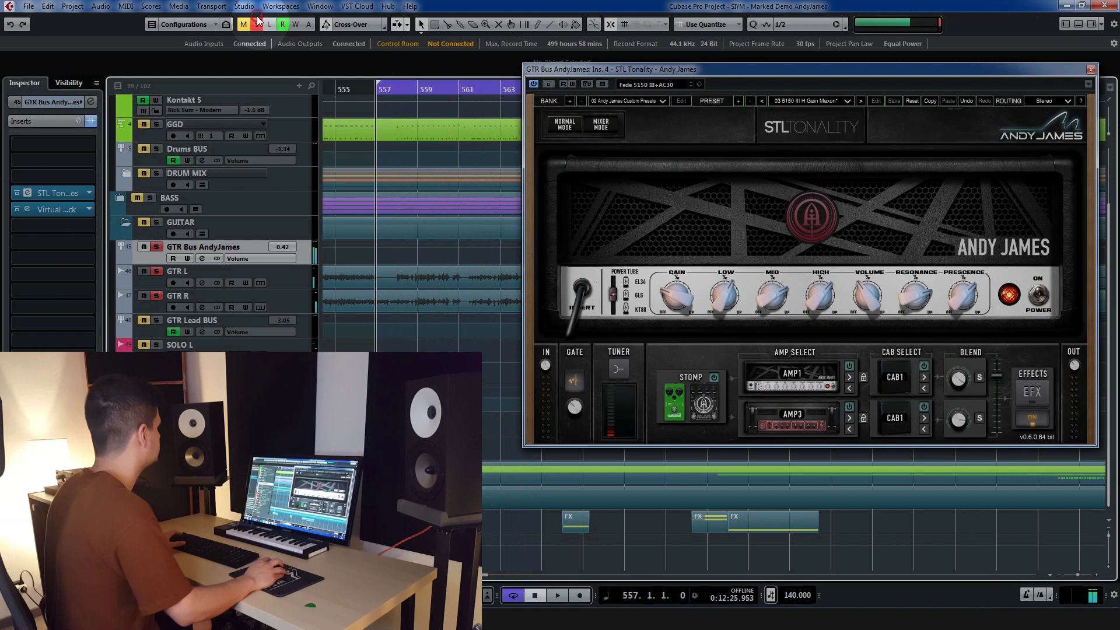
{"action": "left_click", "coordinate": [257, 26]}
{"action": "key", "text": "space"}
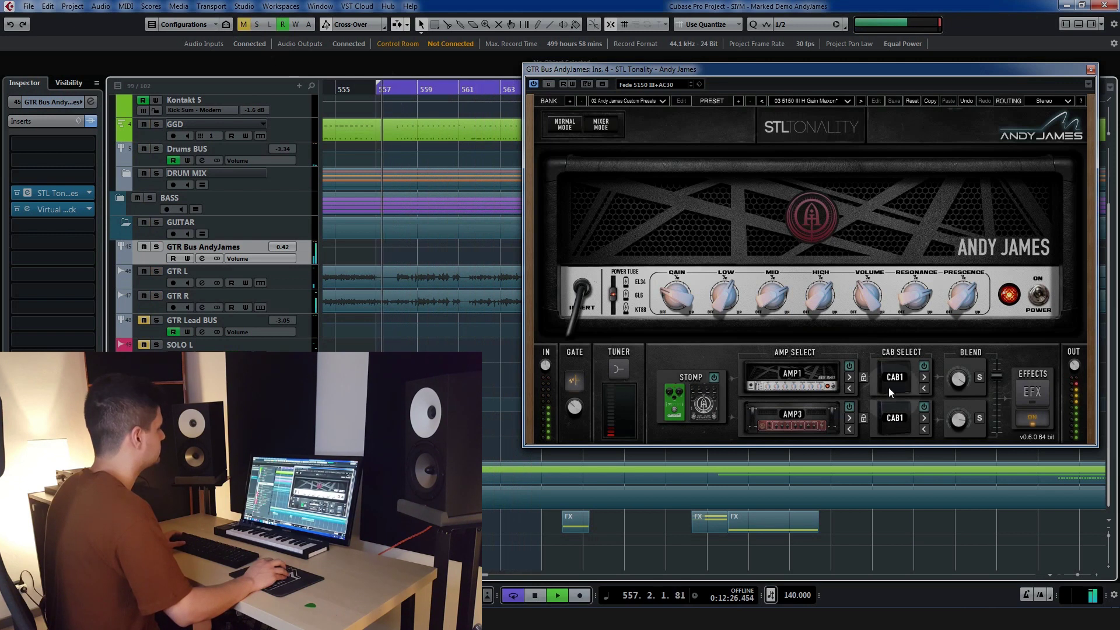
{"action": "left_click", "coordinate": [849, 406]}
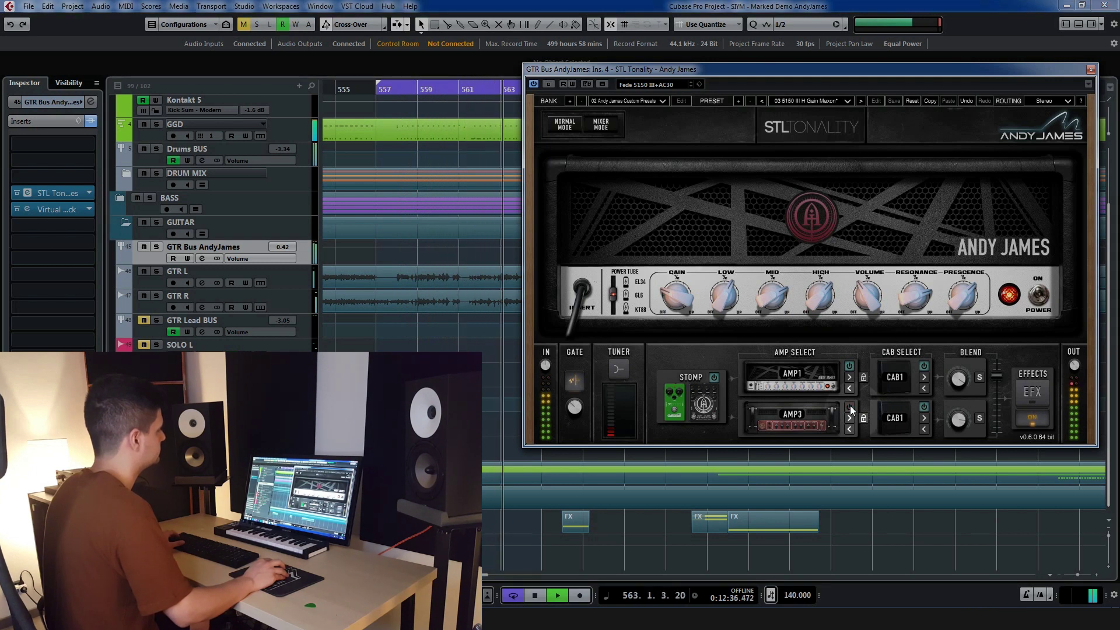
{"action": "left_click", "coordinate": [850, 406]}
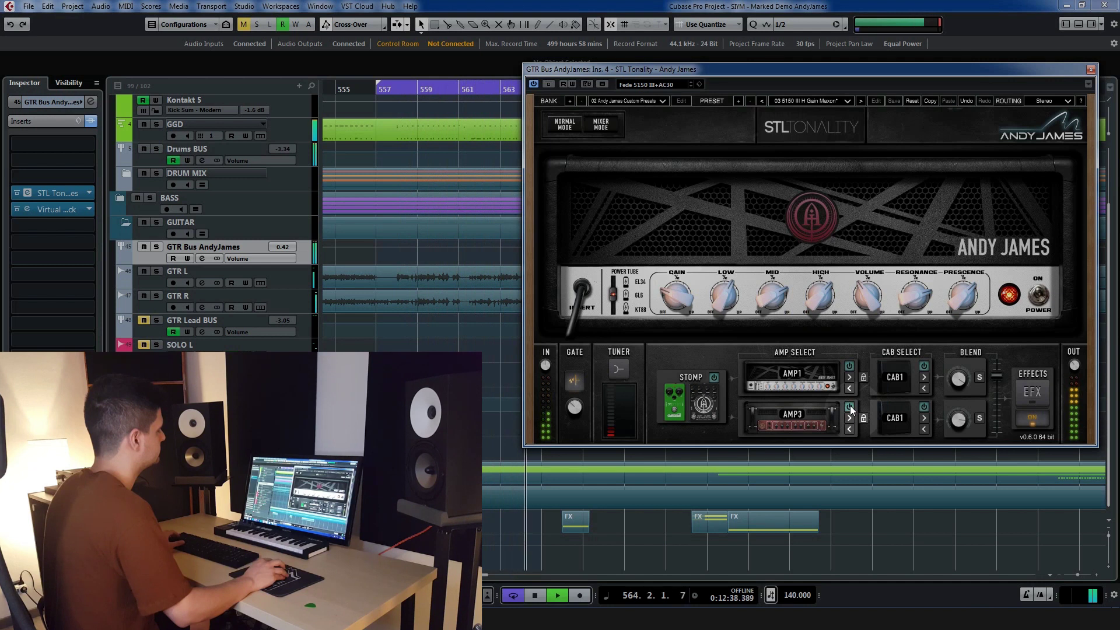